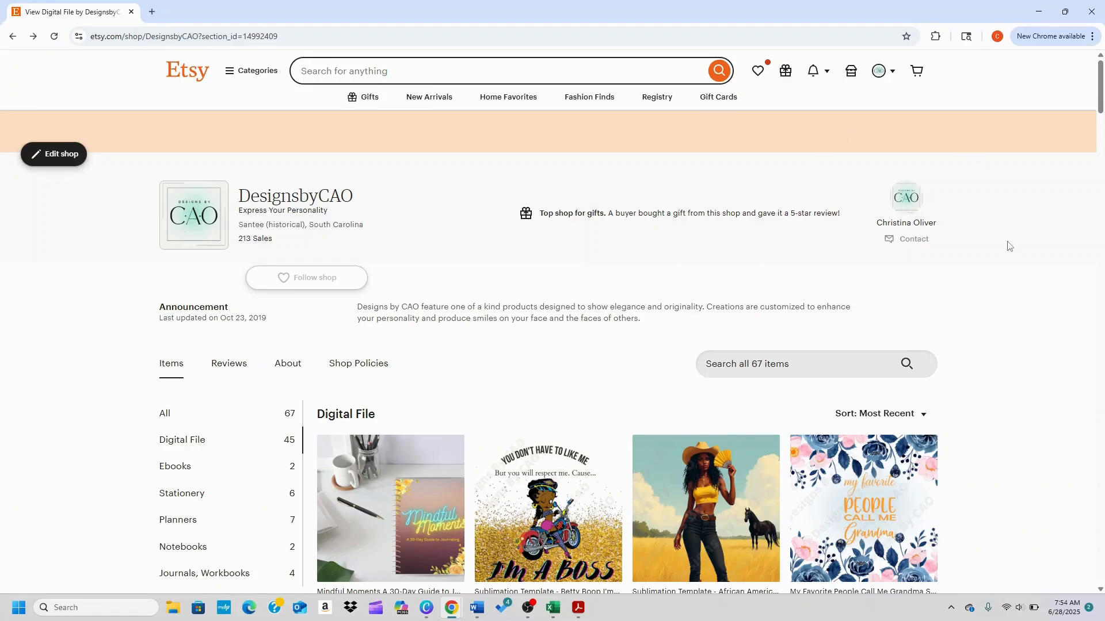
Start a new listing from the shop's listings manager and set its category to Templates under Design & Templates.
click(851, 75)
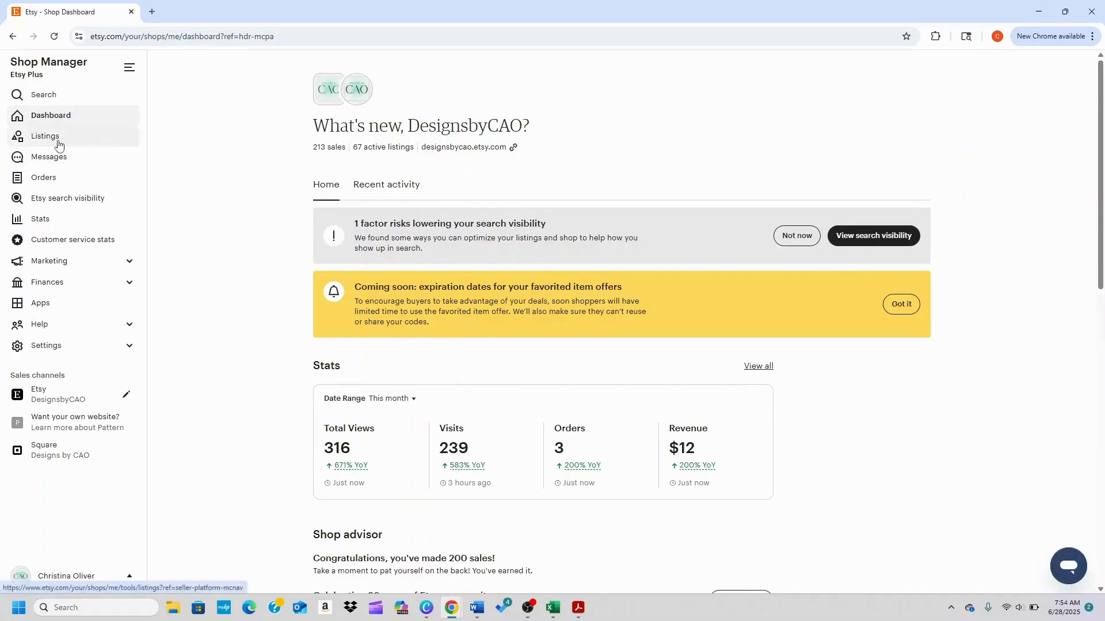
click(42, 143)
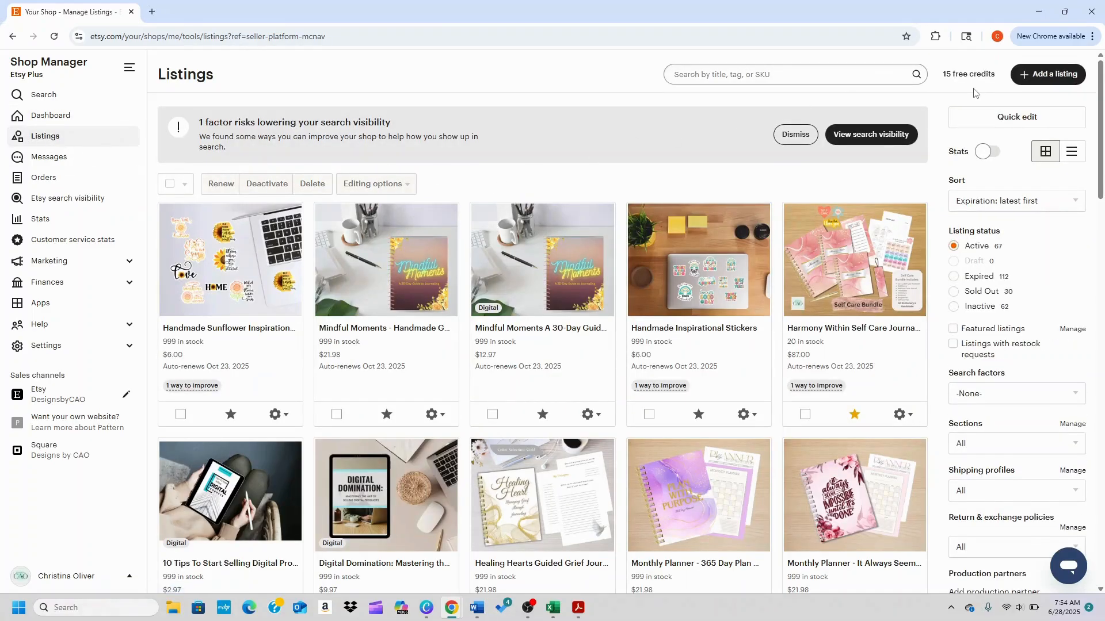
click(1039, 74)
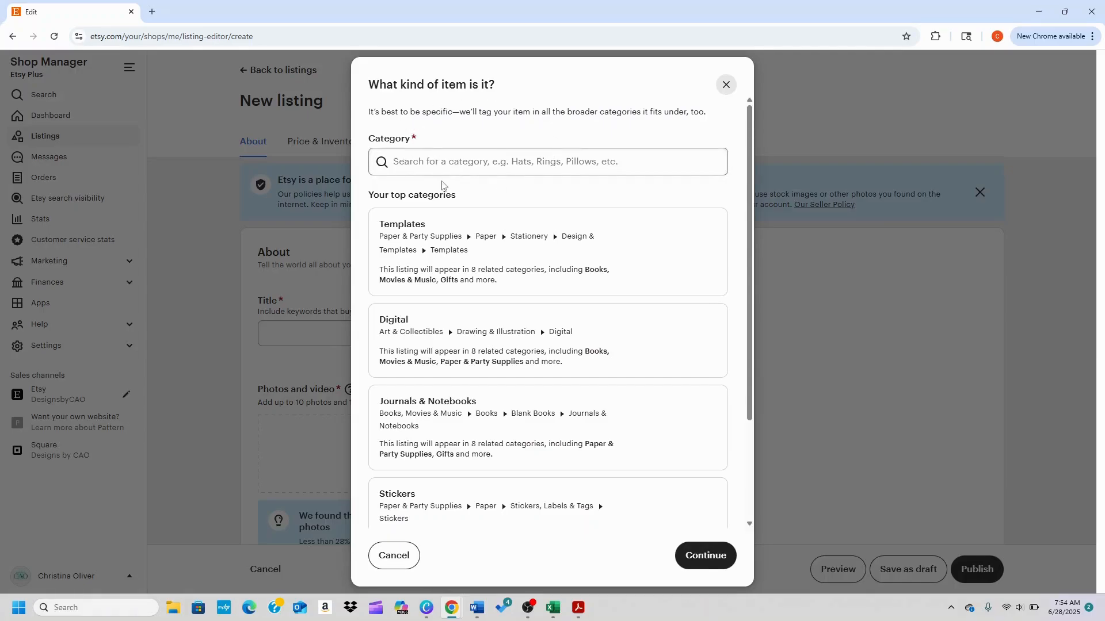
click(498, 249)
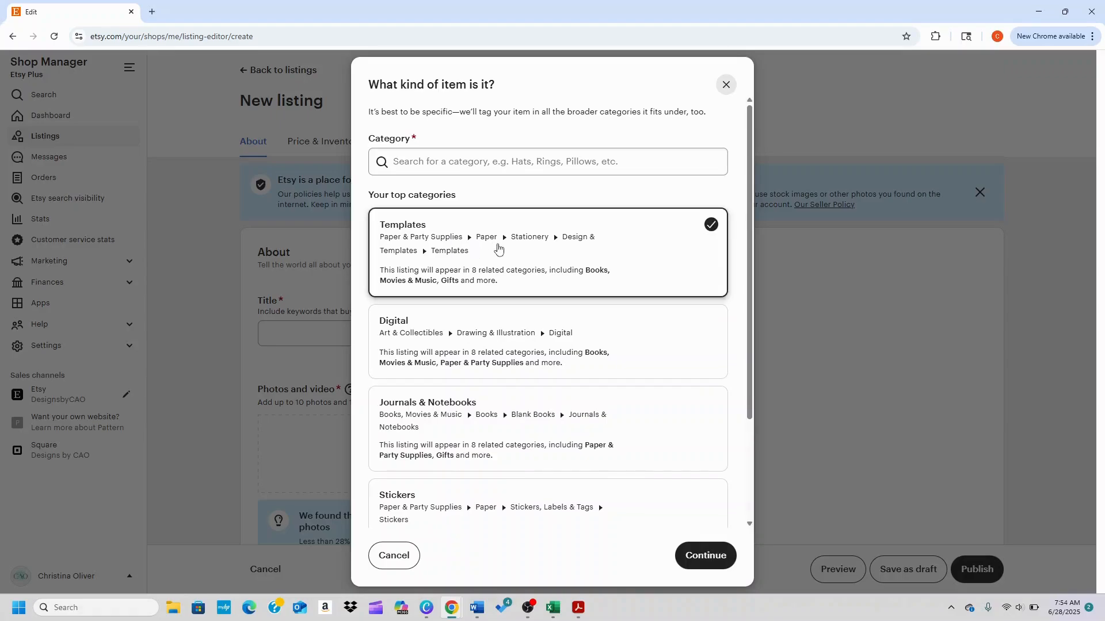
click(698, 562)
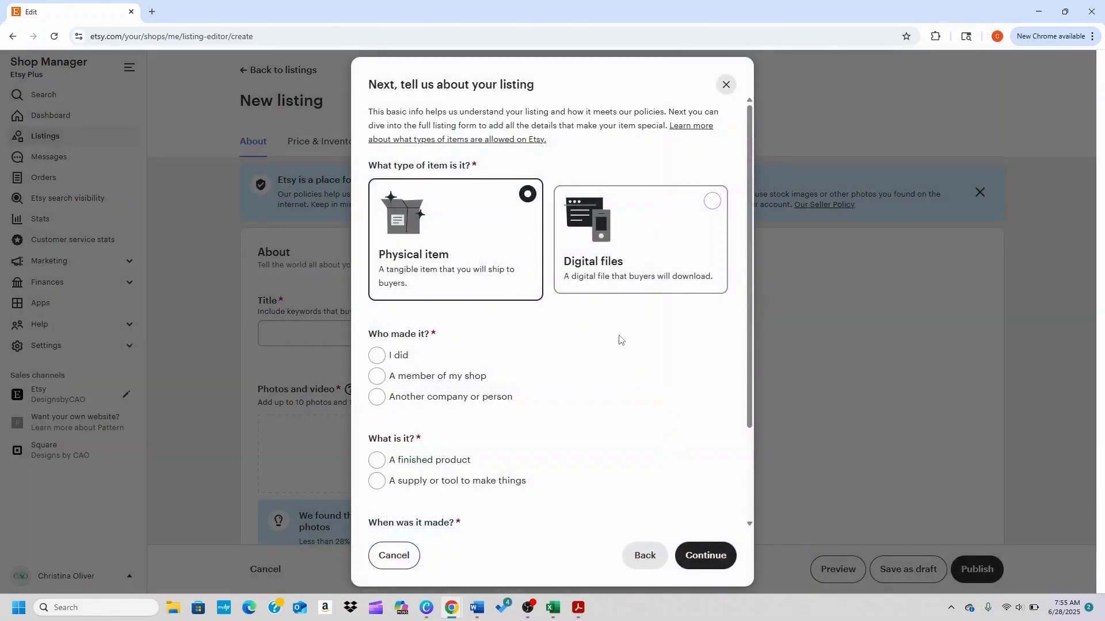
Set the listing's item type to Digital files, its maker to "I did", and mark it as a finished product.
click(662, 286)
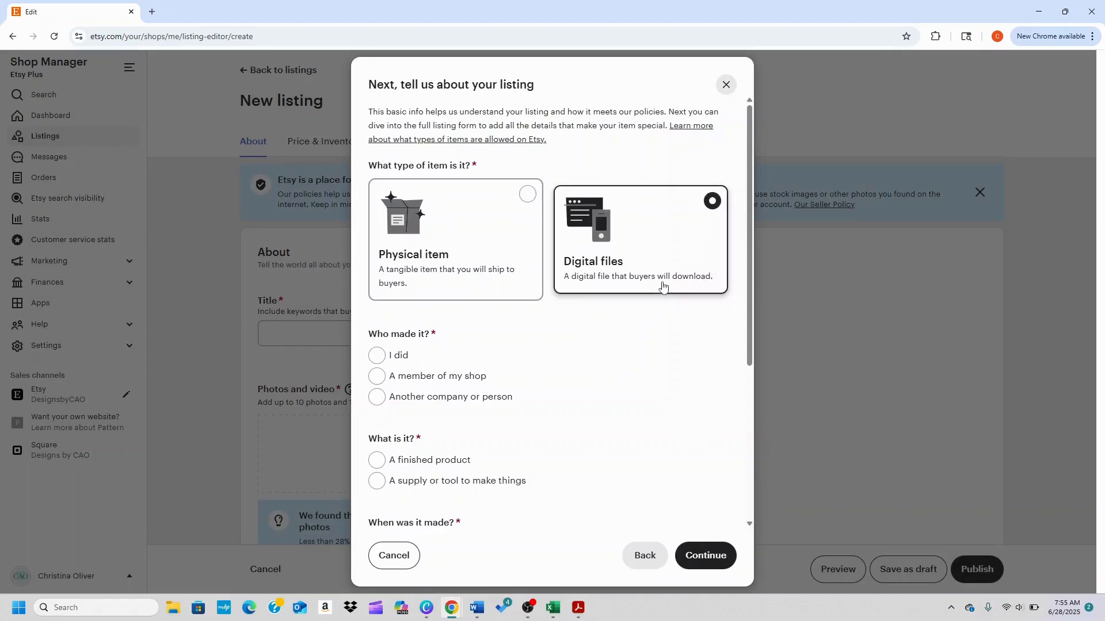
click(375, 360)
click(377, 461)
Set when the item was made to 2020 - 2025 and its content creation to With an AI generator, and continue to the listing form.
scroll(749, 338, down, 4)
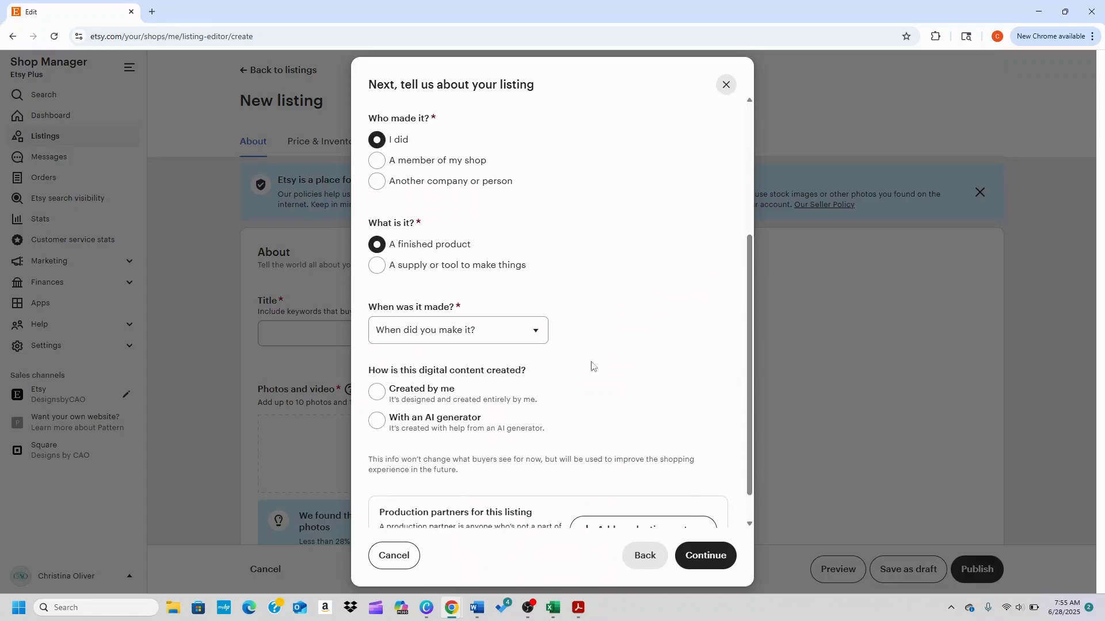
click(520, 331)
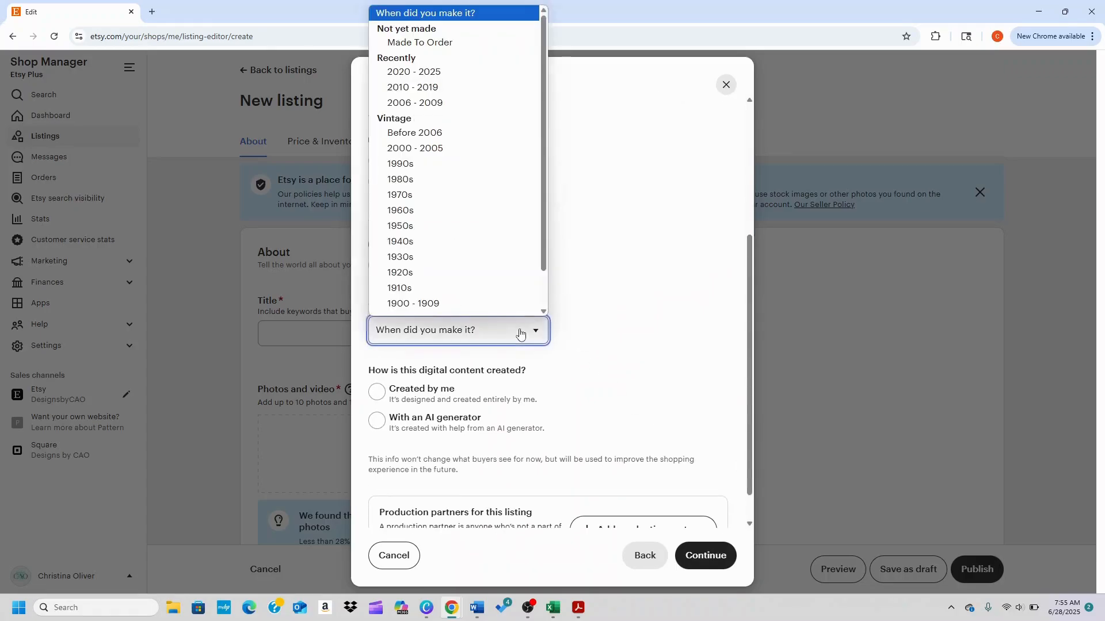
click(462, 74)
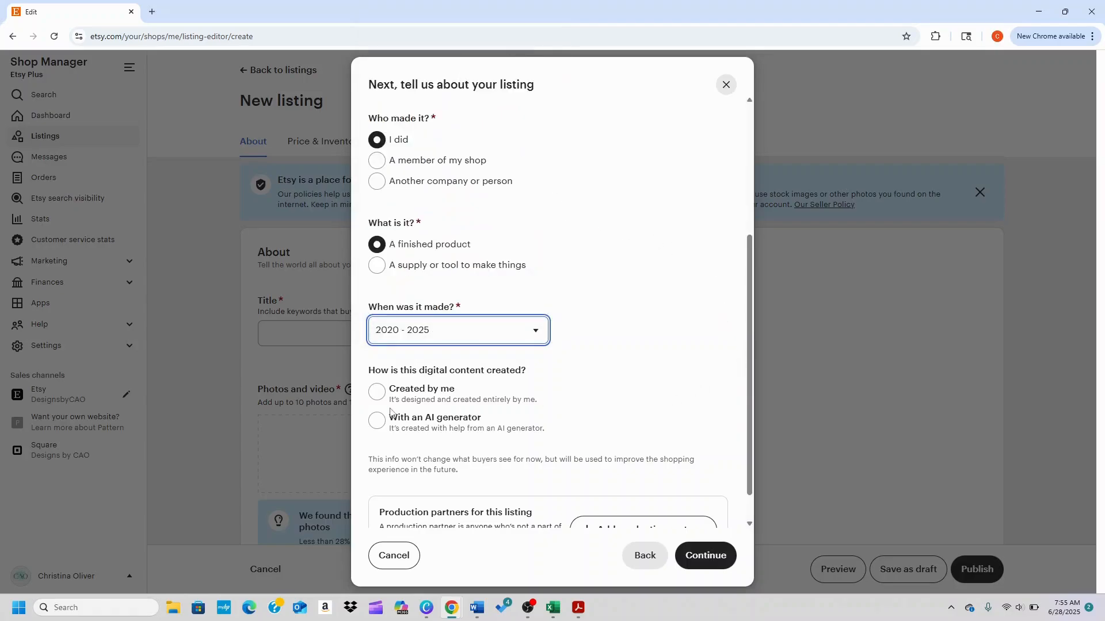
click(384, 428)
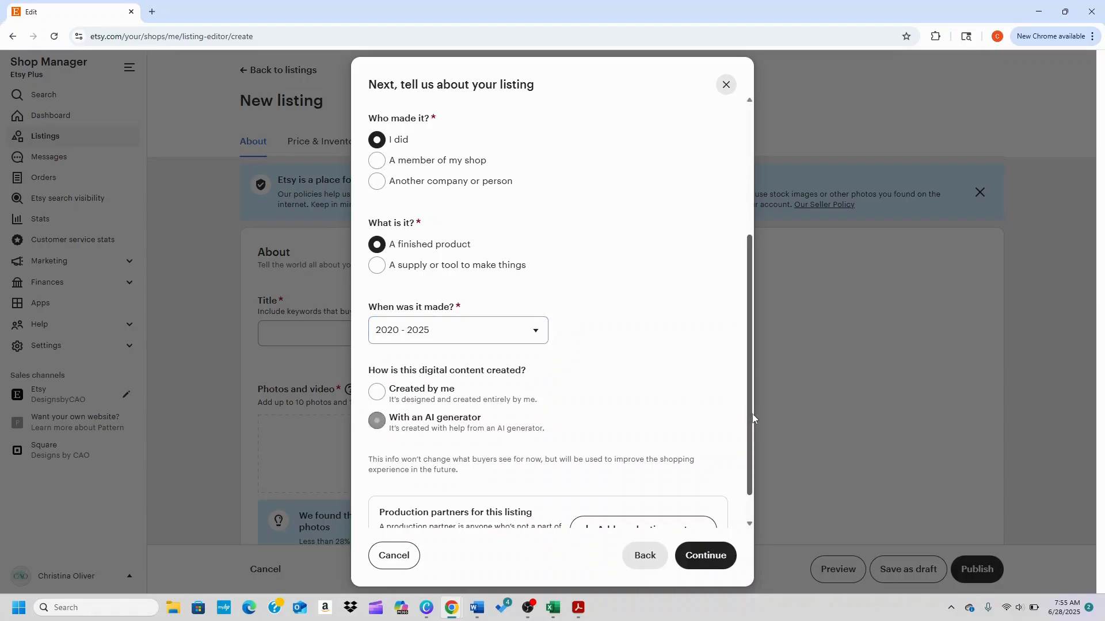
scroll(752, 413, down, 1)
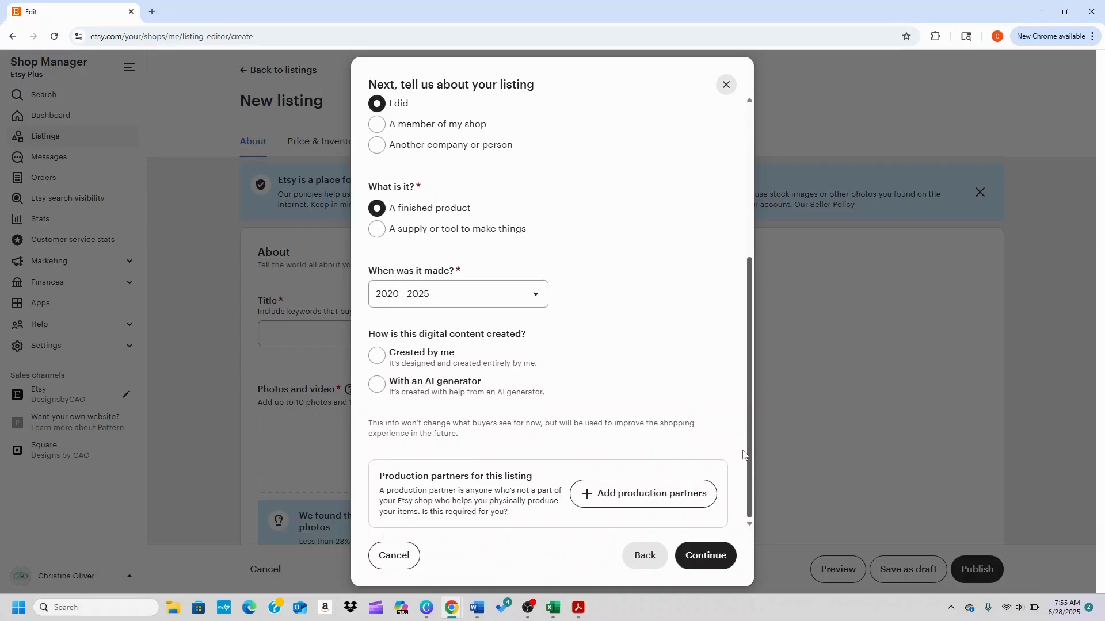
click(377, 385)
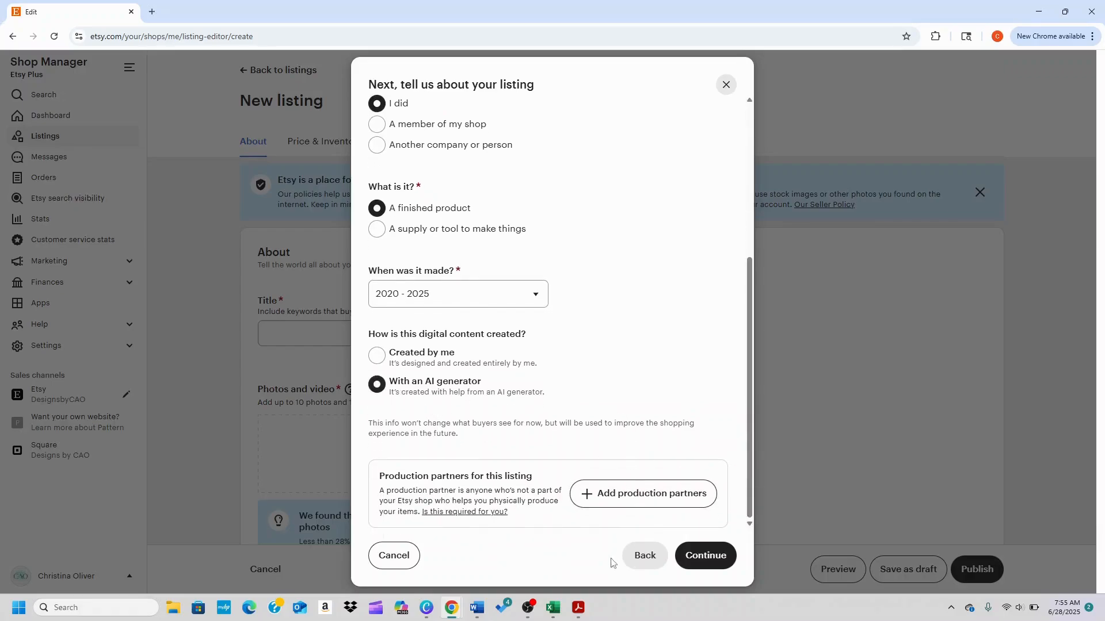
click(705, 556)
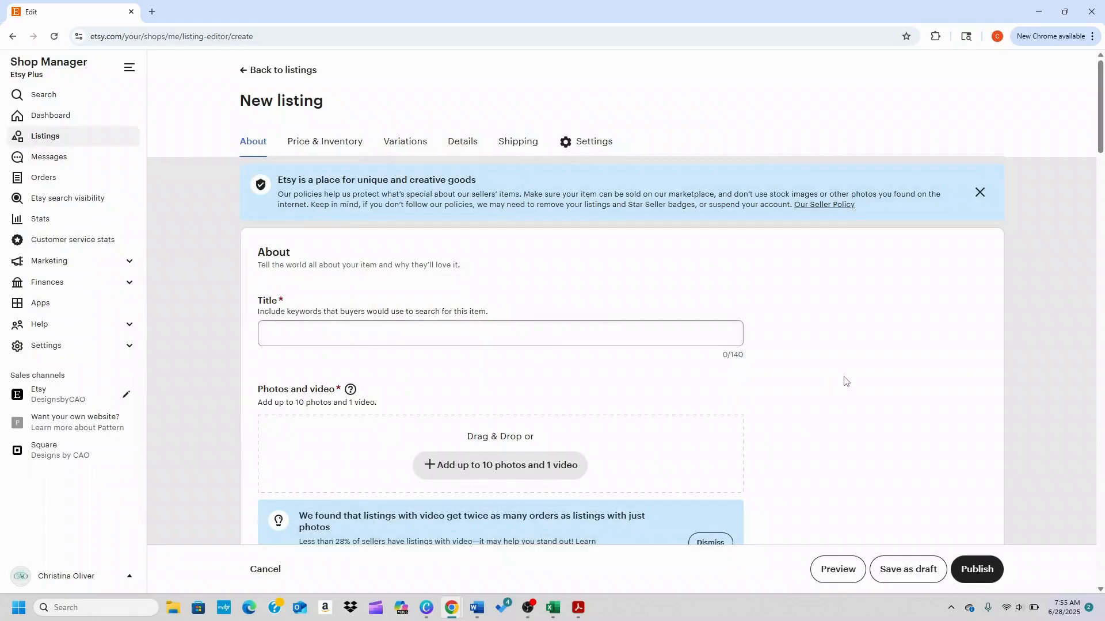
Enter the listing title "Sublimation Template - Butterflies".
click(290, 334)
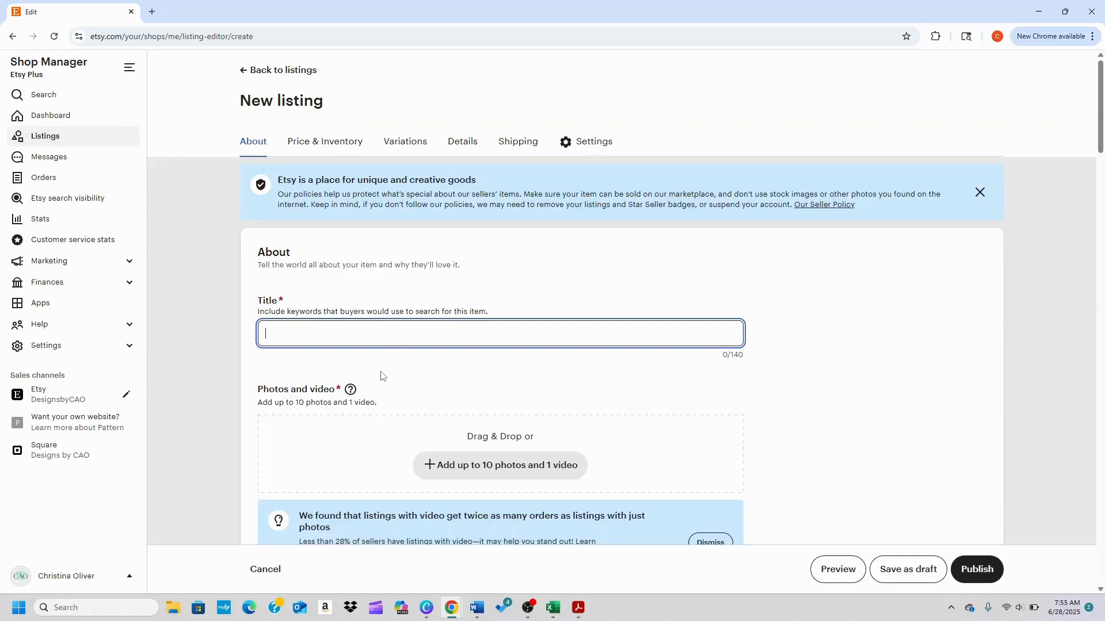
text(Sublimation Template - Butterflies )
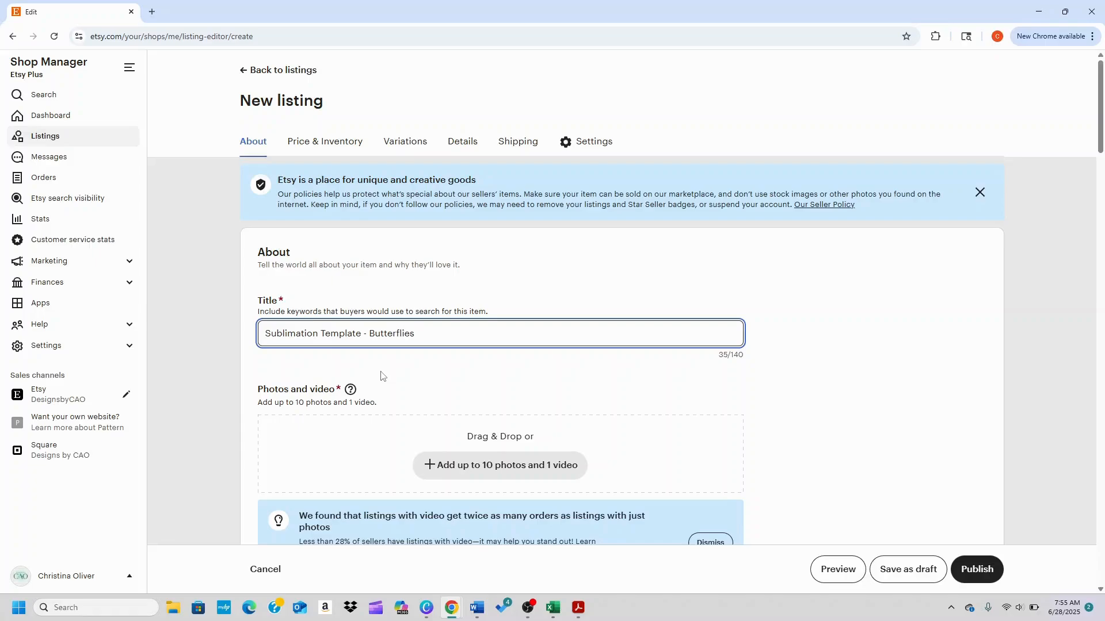
text(- Yello)
key(BackSpace)
key(BackSpace)
key(BackSpace)
Add the images Mockup1, Mockup2, Mockup3, Mockup4, Watermark1 and Watermark2 from the Butterflies folder as listing photos.
drag(1101, 141, 1101, 170)
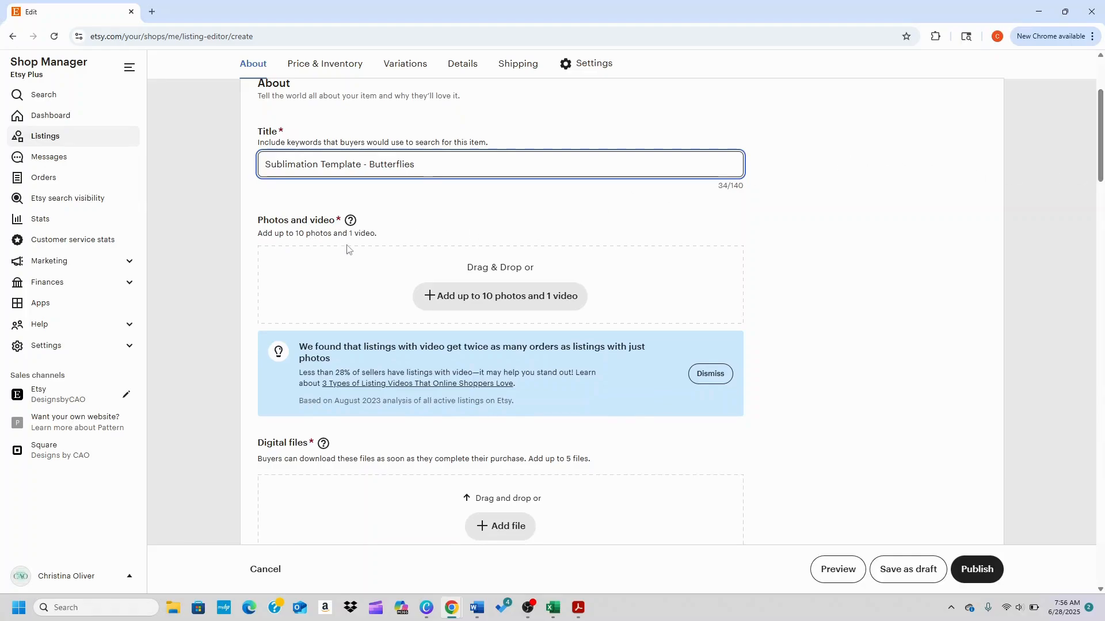
click(561, 303)
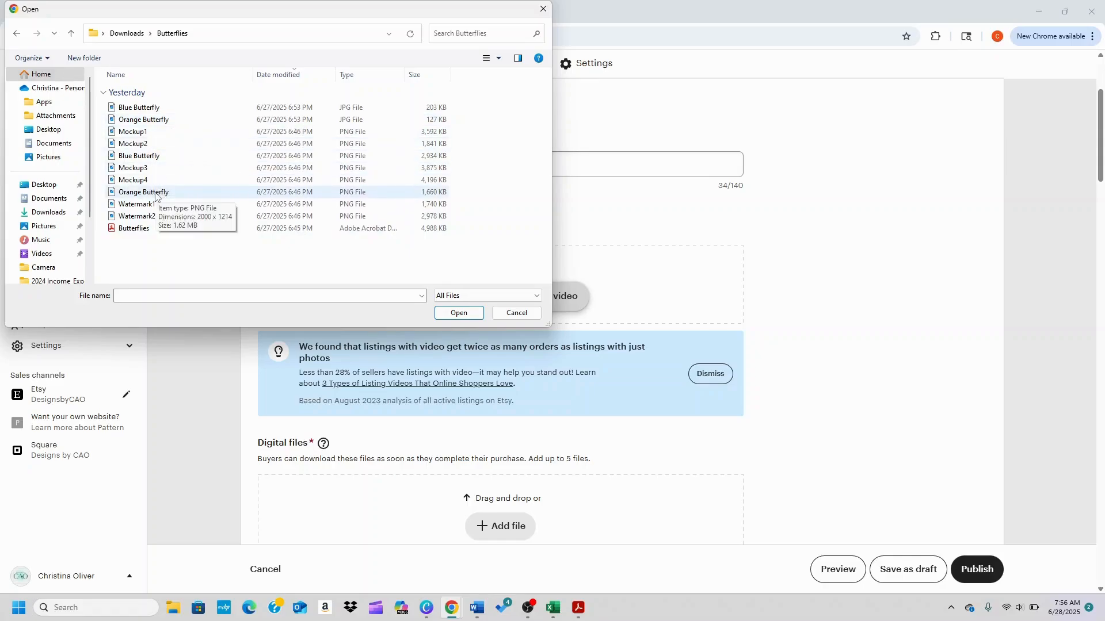
click(148, 133)
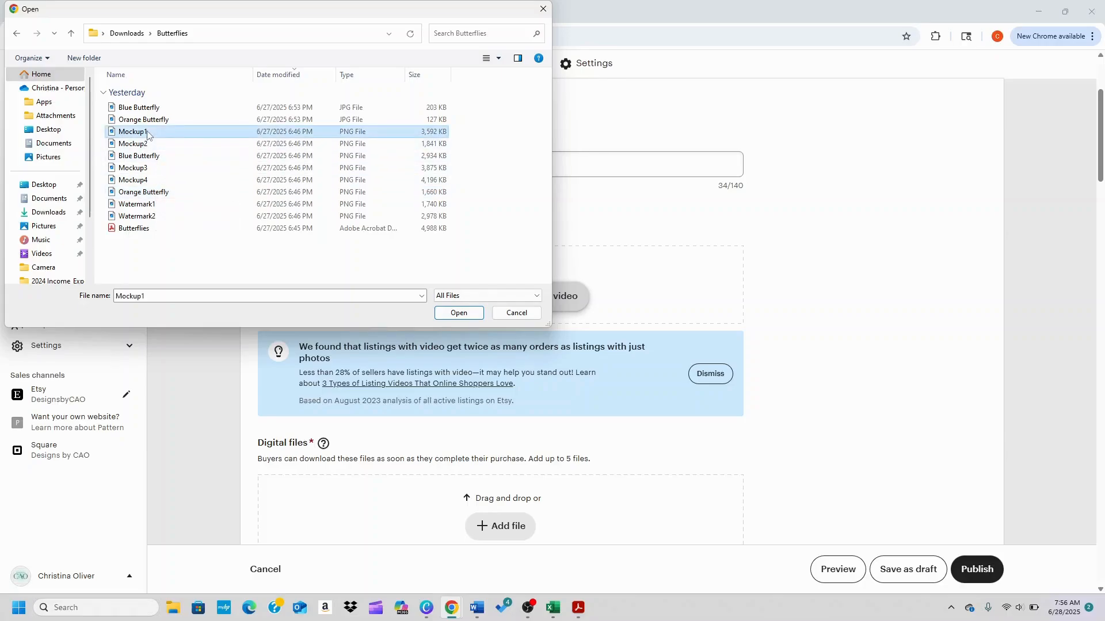
ctrl+click(148, 144)
ctrl+click(152, 169)
ctrl+click(154, 181)
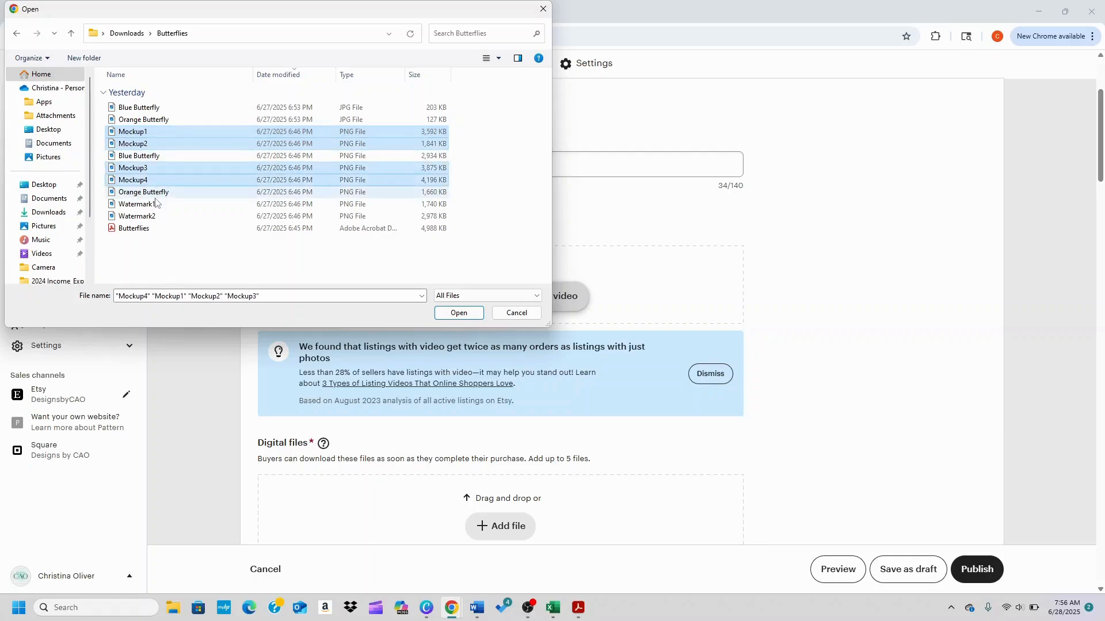
ctrl+click(154, 204)
ctrl+click(158, 217)
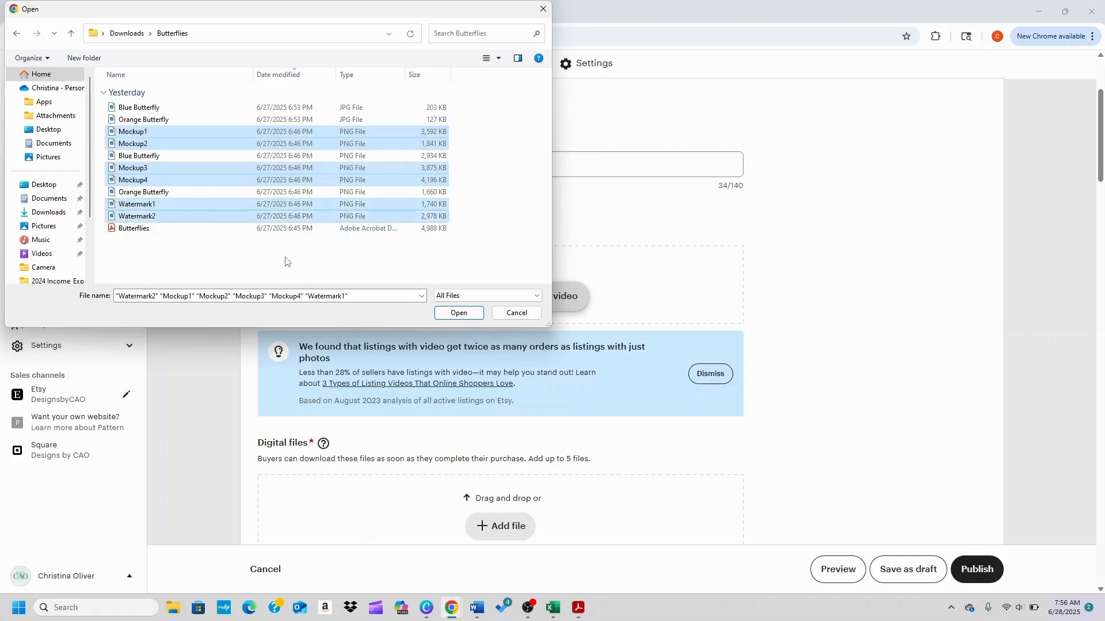
click(438, 312)
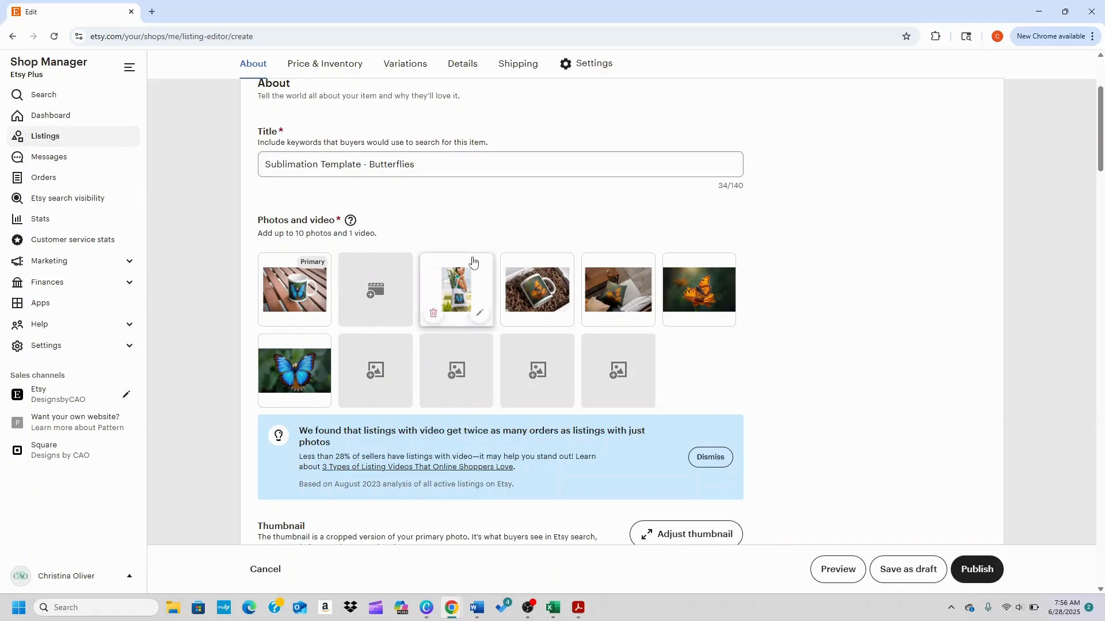
Reorder the listing photos so the blue butterfly image is primary and the orange butterfly image is the second photo.
mouse_move(309, 309)
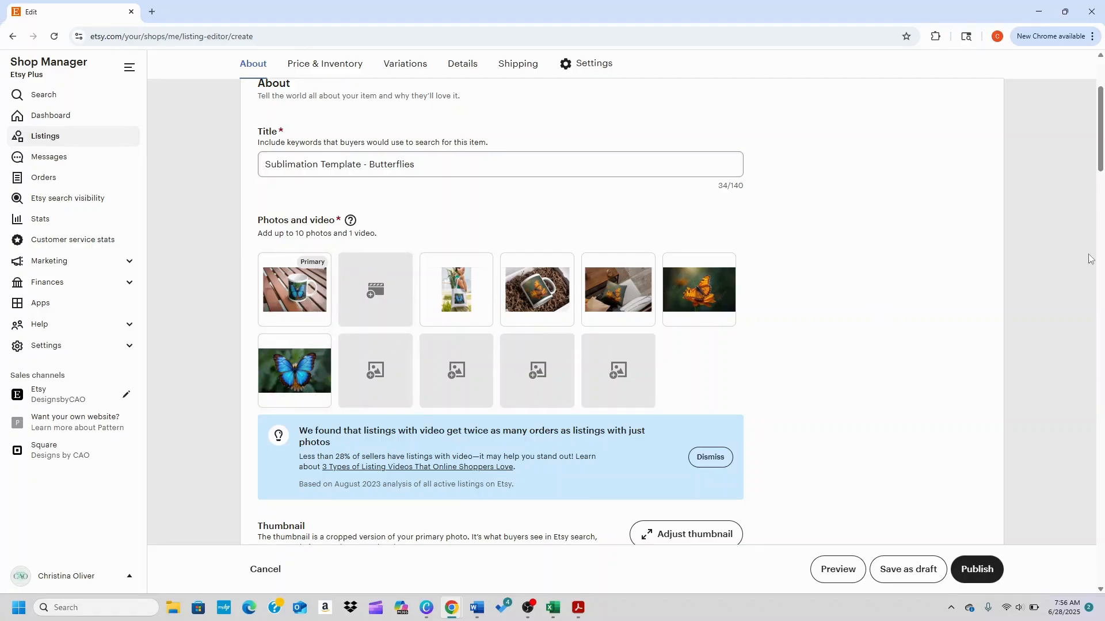
mouse_move(1101, 148)
mouse_down()
mouse_move(1097, 192)
mouse_move(1093, 159)
mouse_up()
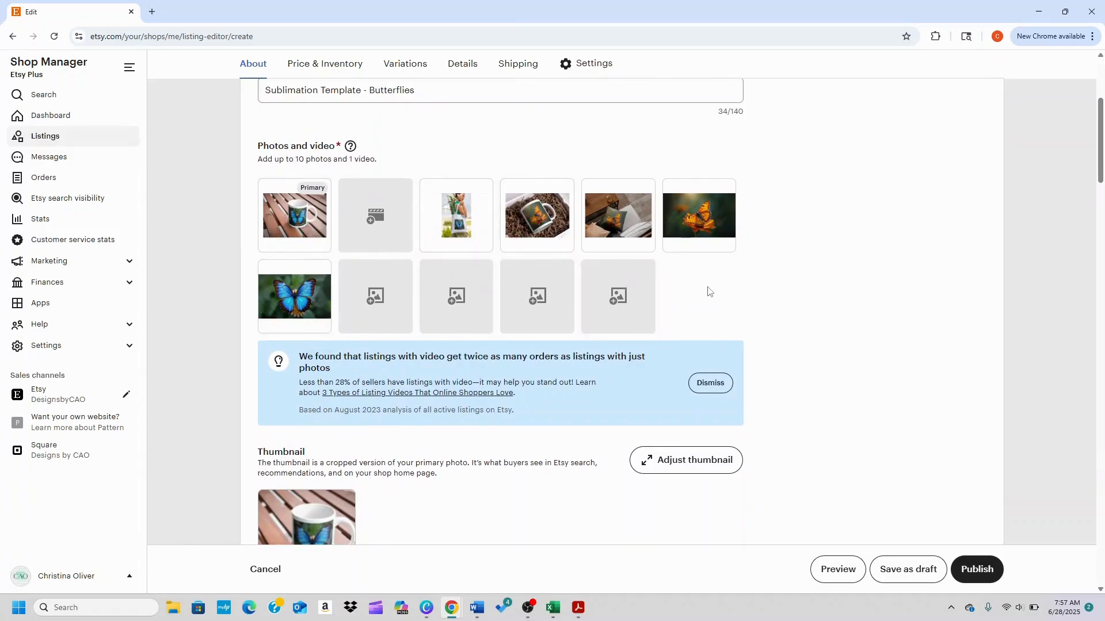
mouse_move(289, 304)
drag(290, 304, 290, 221)
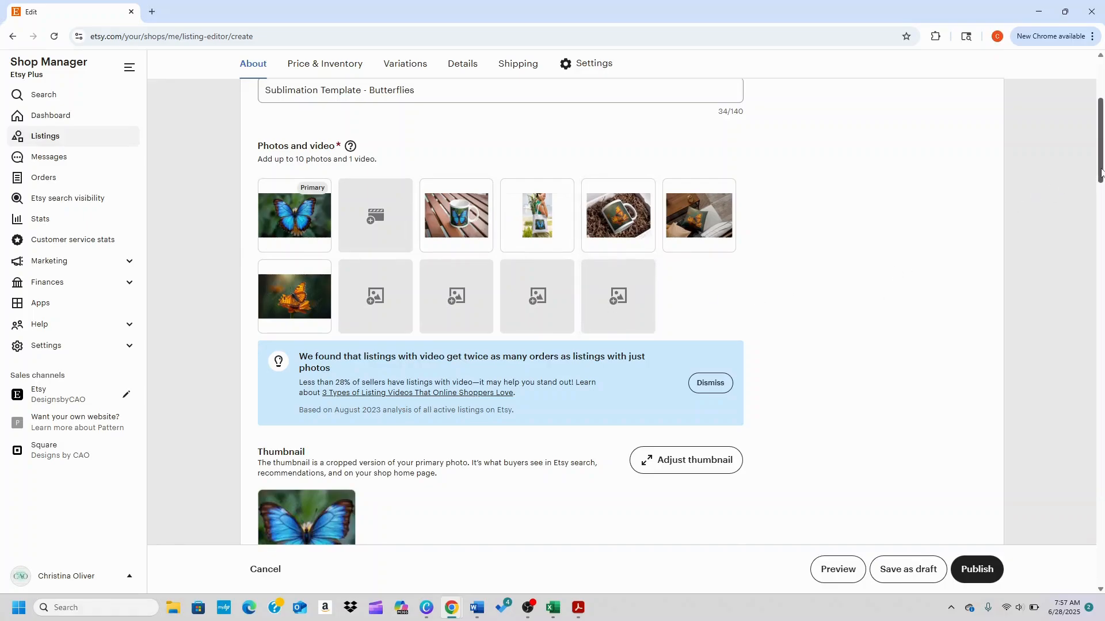
scroll(1100, 171, down, 1)
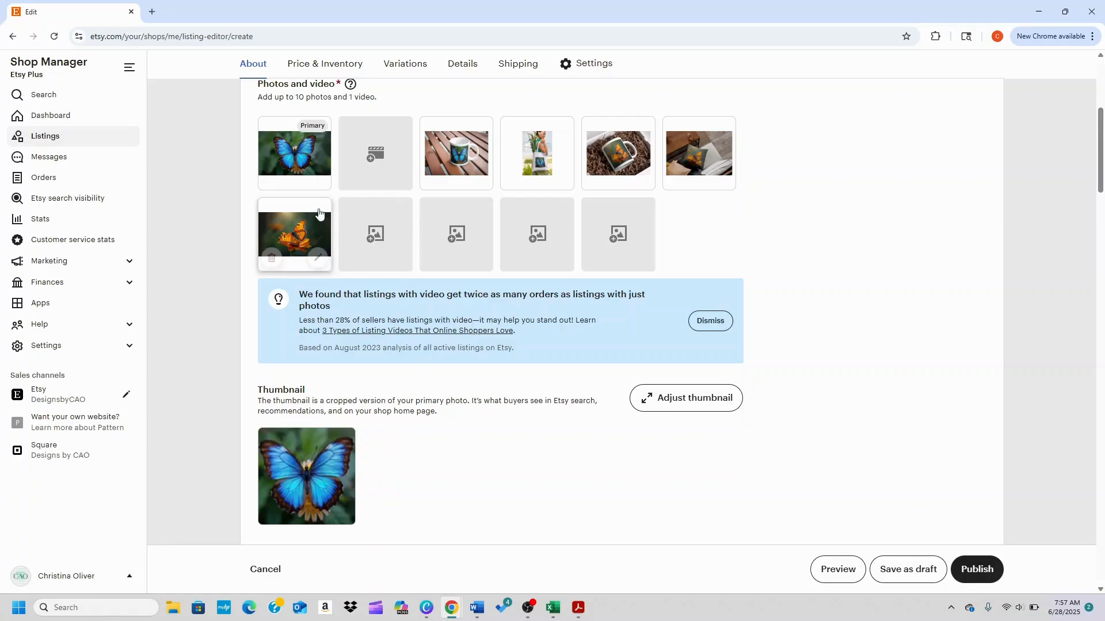
mouse_move(289, 241)
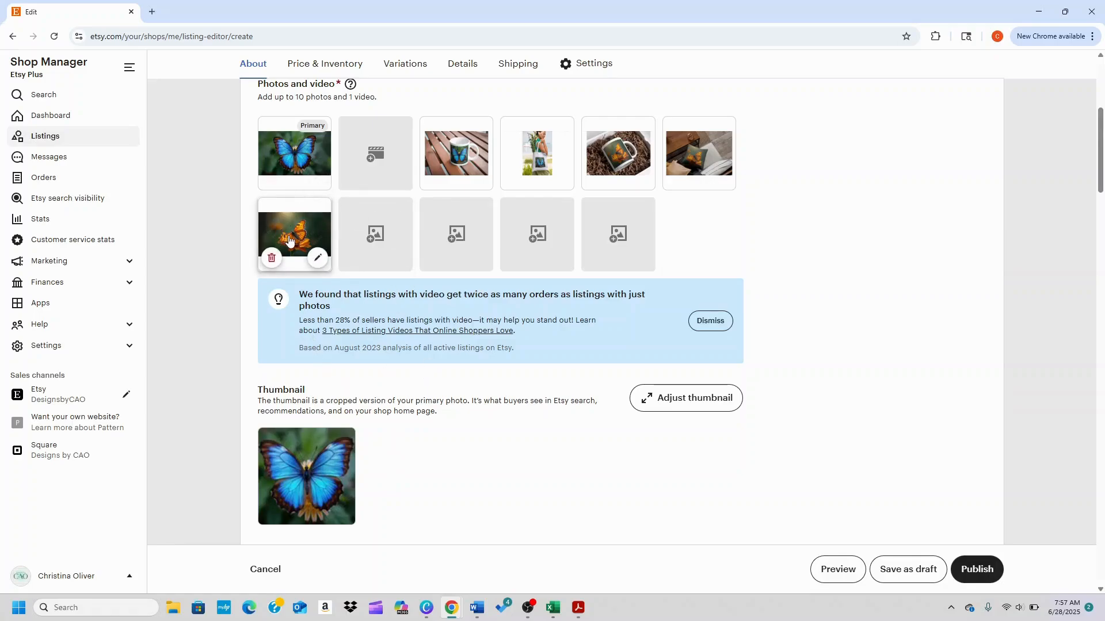
drag(289, 242, 448, 199)
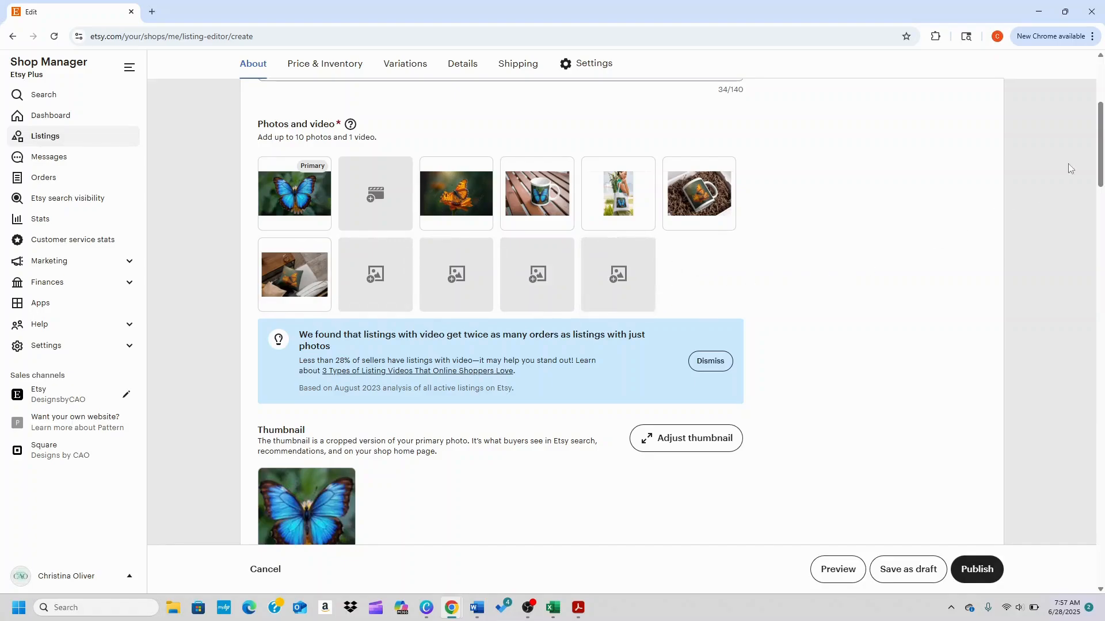
Upload the Blue Butterfly JPG, Orange Butterfly JPG, Orange Butterfly PNG and Butterflies PDF as the listing's digital files.
drag(1102, 141, 1102, 205)
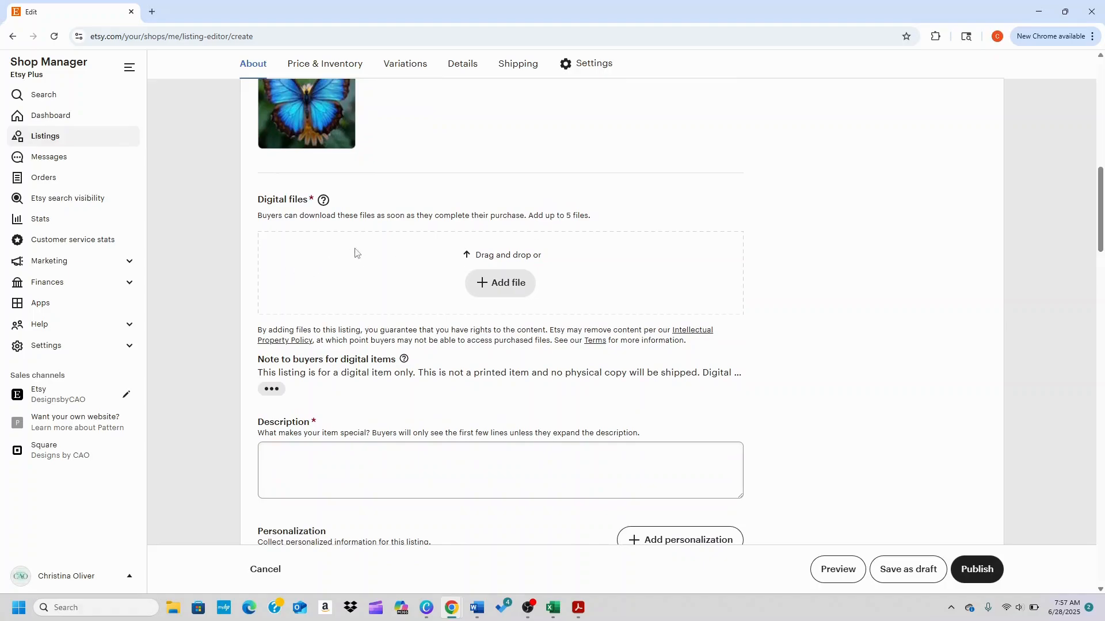
click(512, 296)
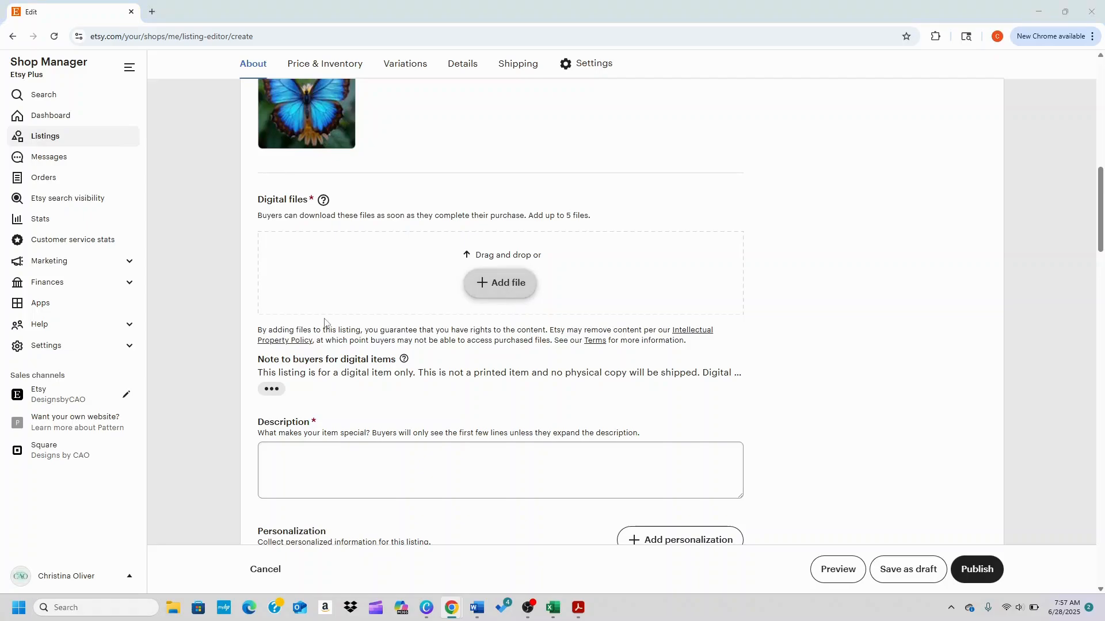
click(154, 108)
ctrl+click(154, 119)
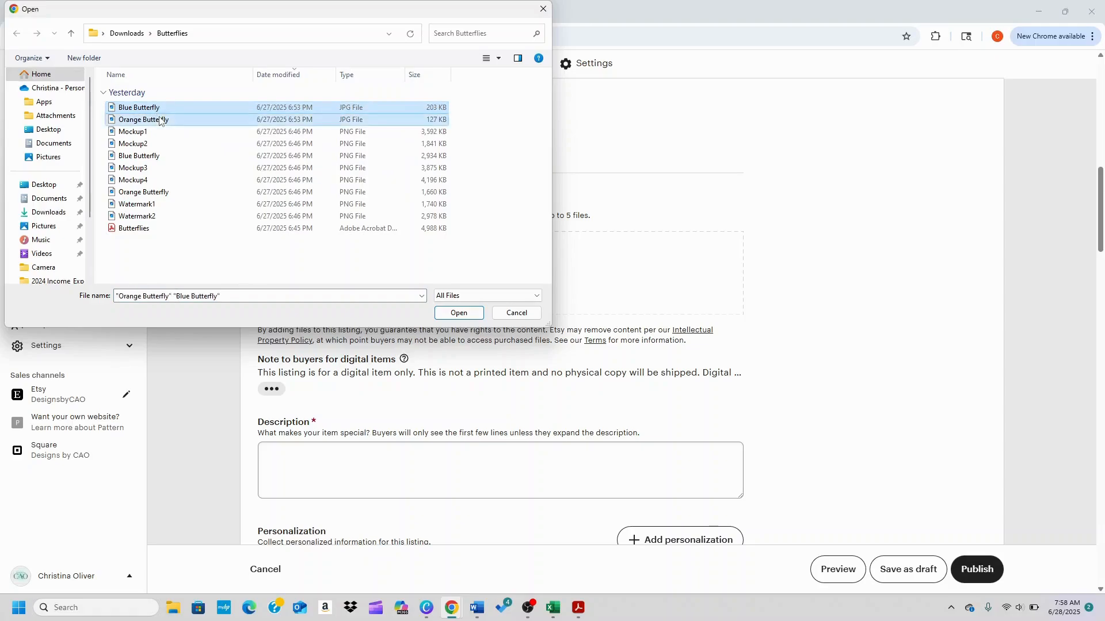
ctrl+click(167, 193)
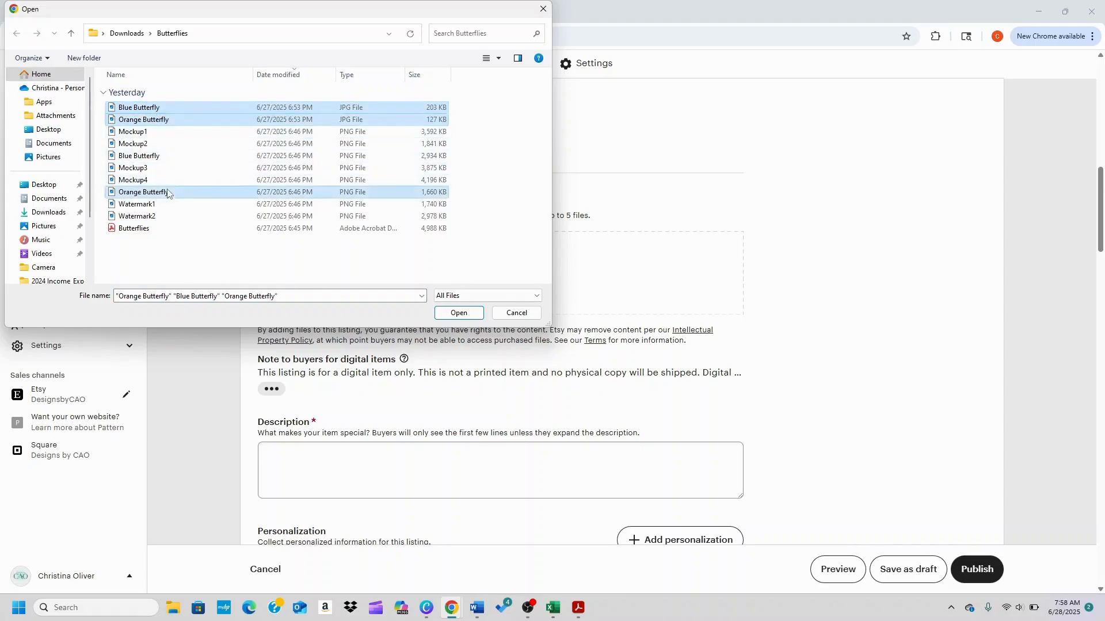
ctrl+click(170, 232)
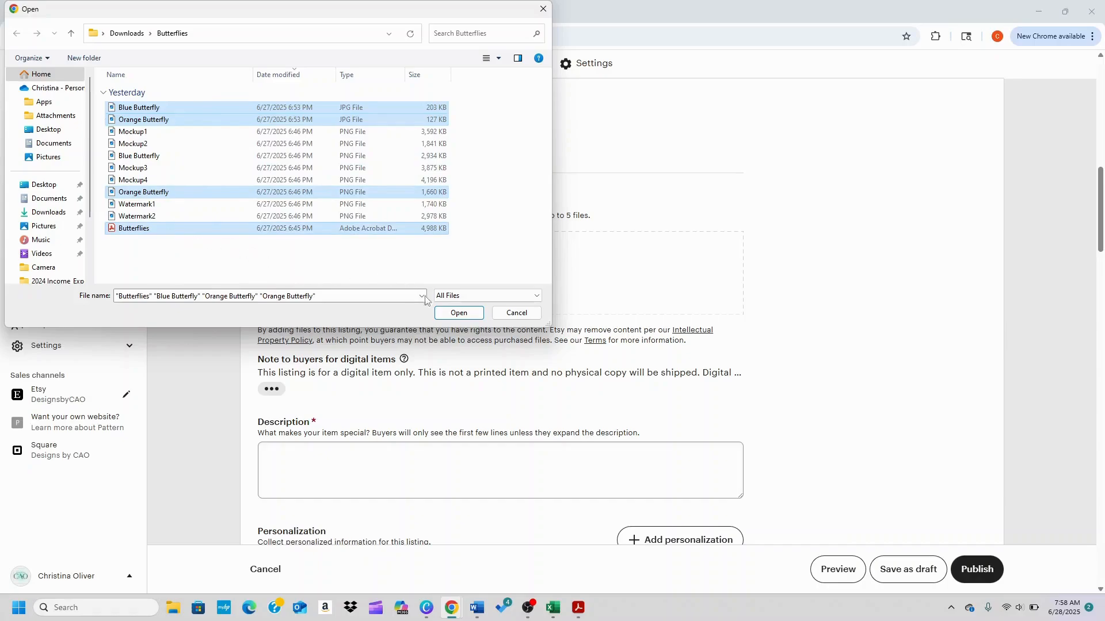
click(456, 315)
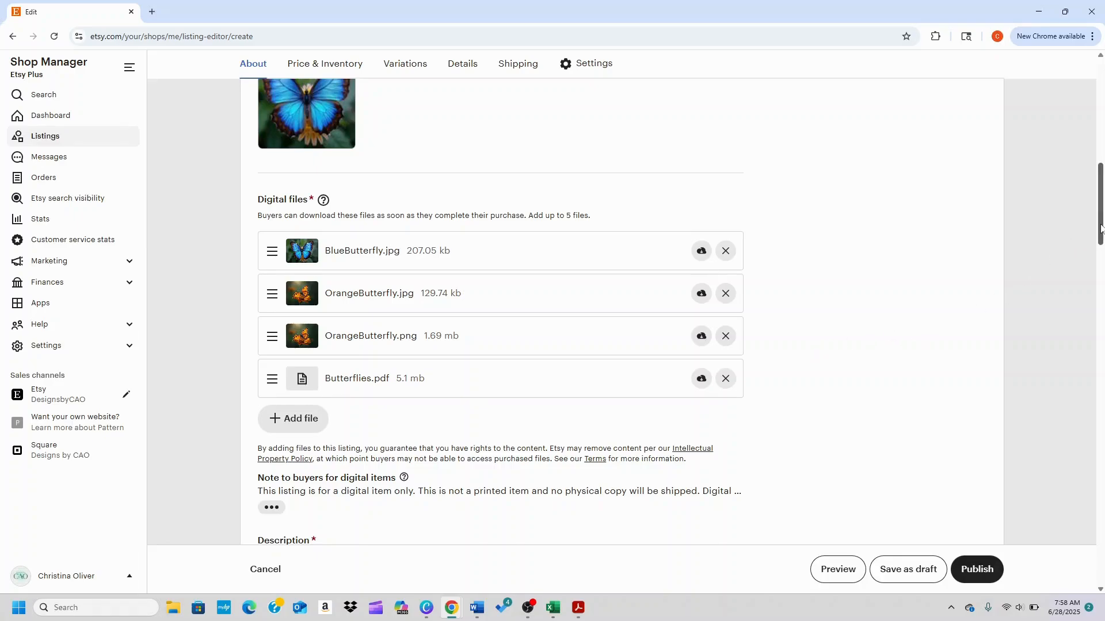
Paste the copied digital-item text with its no-resale and no-refund terms into the listing description.
drag(1100, 228, 1100, 235)
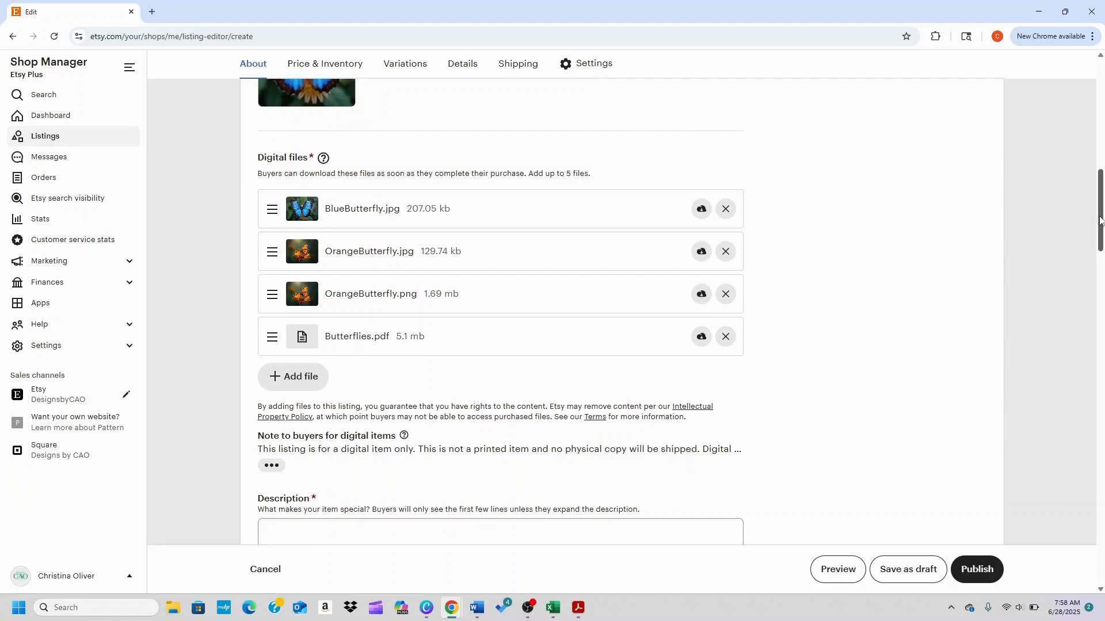
drag(1099, 220, 1101, 267)
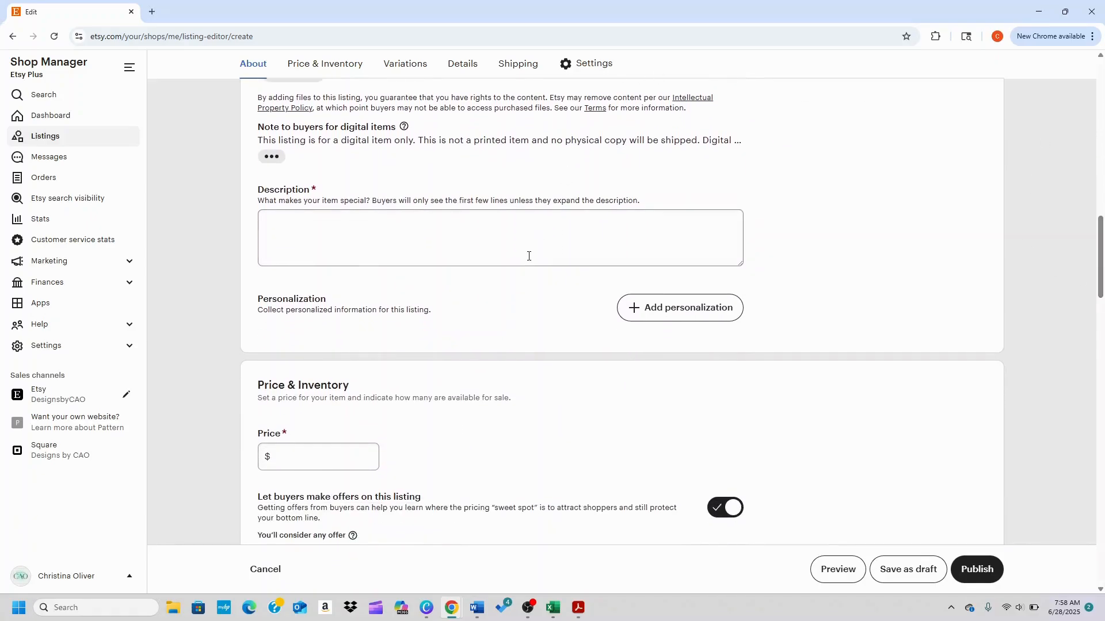
click(279, 224)
right_click(278, 224)
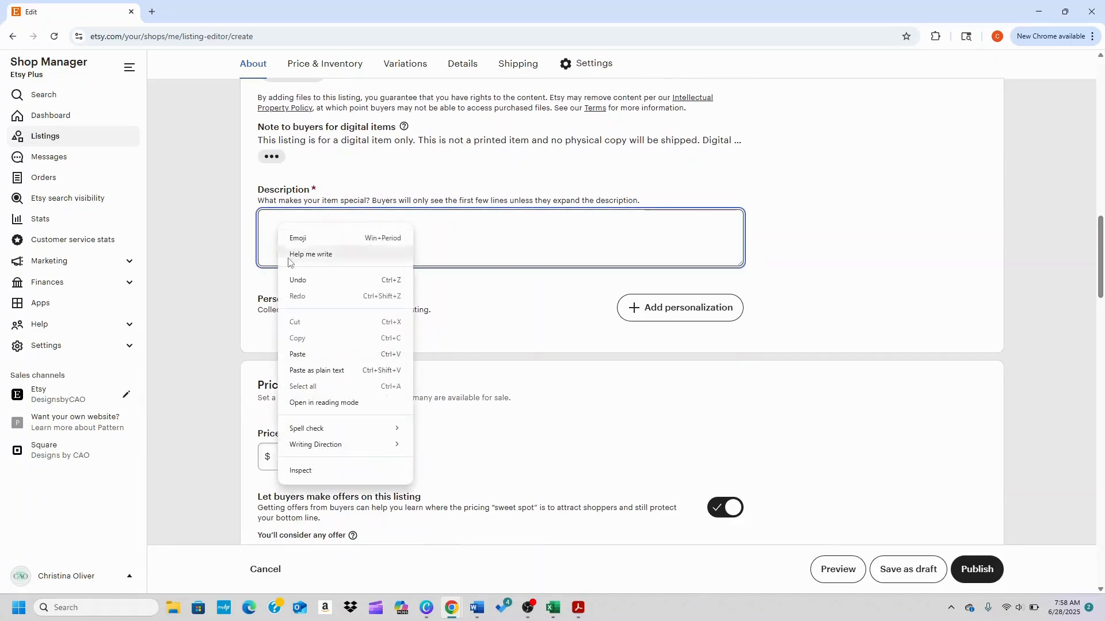
click(298, 354)
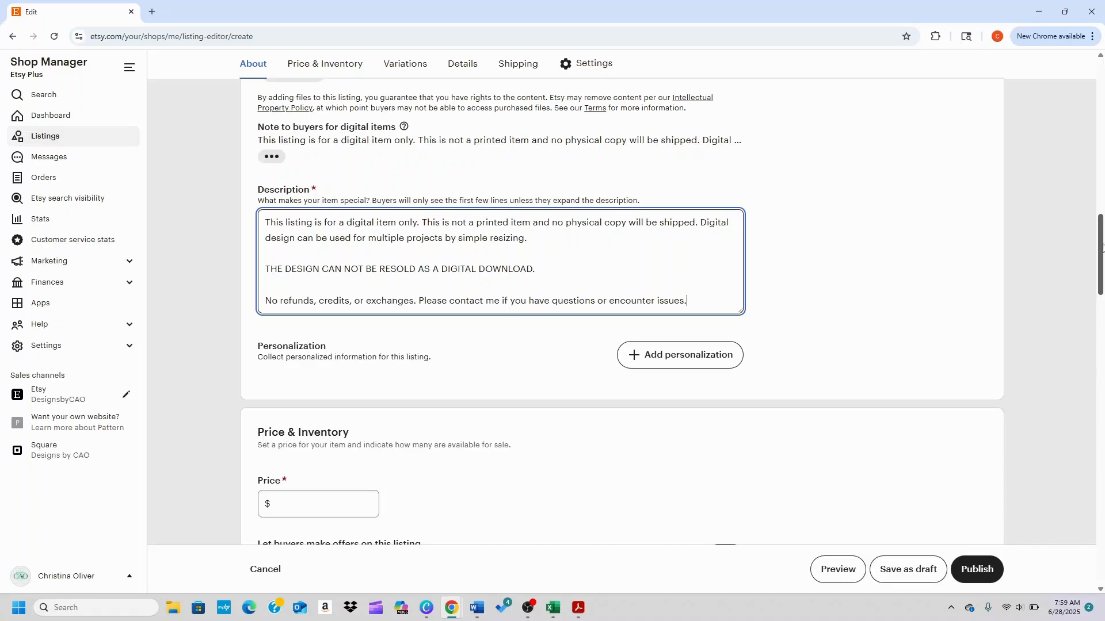
Set the listing price to $4.00 and check the estimated earnings breakdown.
drag(1101, 248, 1102, 294)
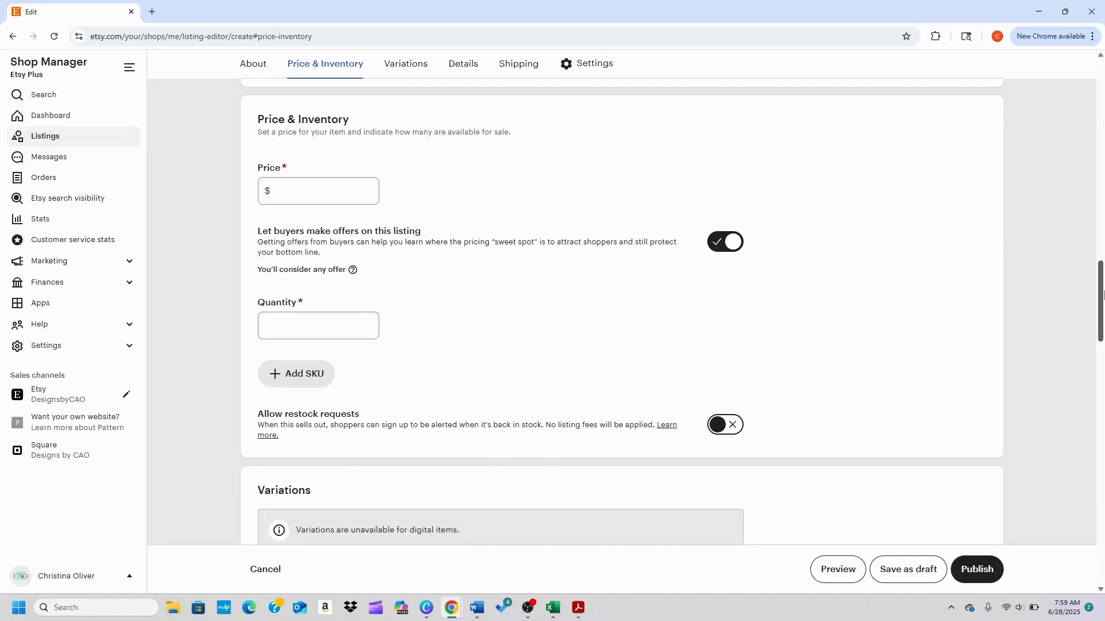
click(330, 189)
text(4.00)
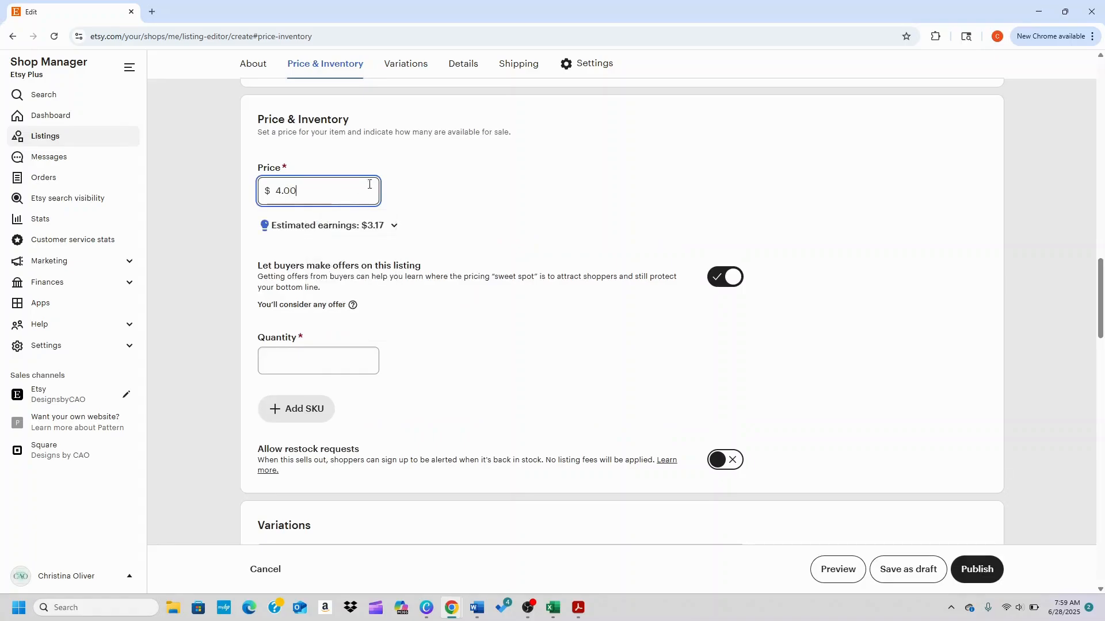
click(578, 183)
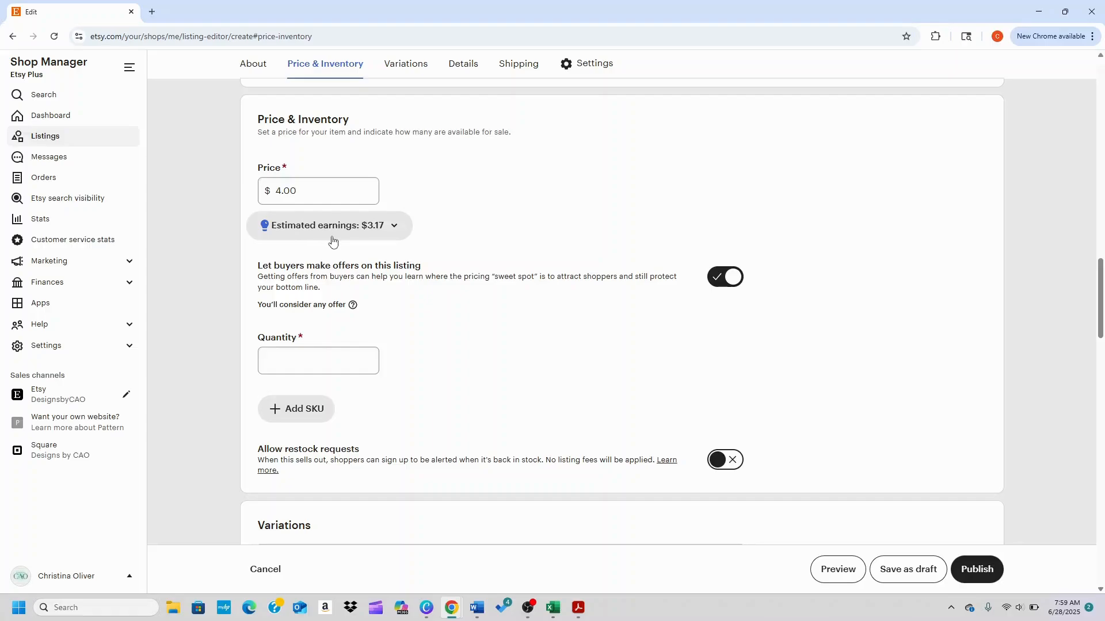
click(391, 229)
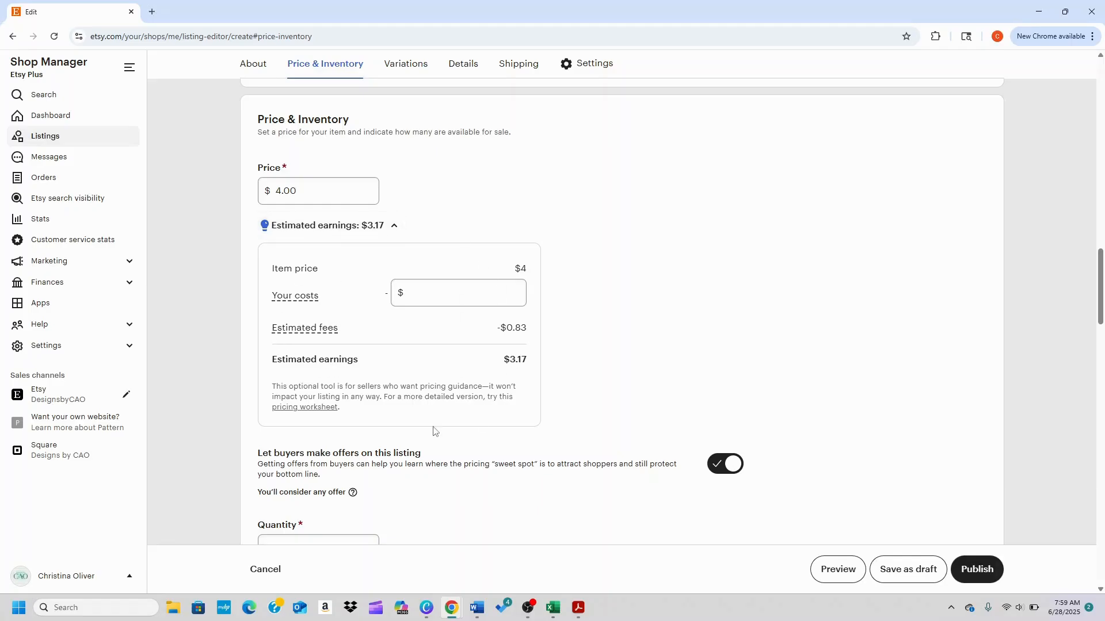
click(395, 227)
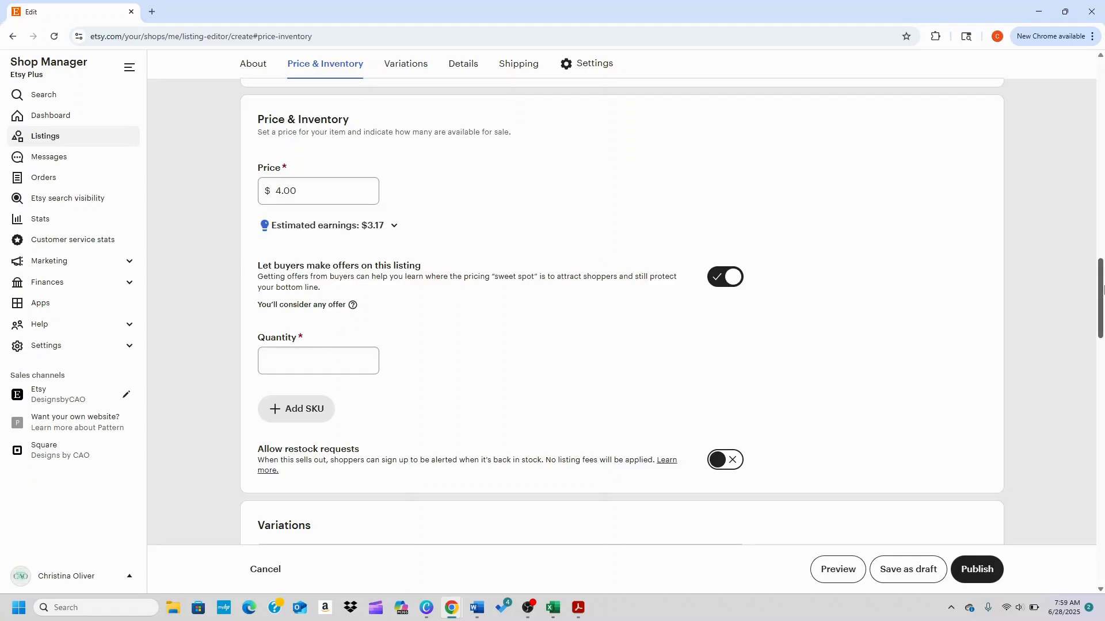
Turn off buyer offers for the listing and set the quantity to 999.
drag(1100, 294, 1100, 298)
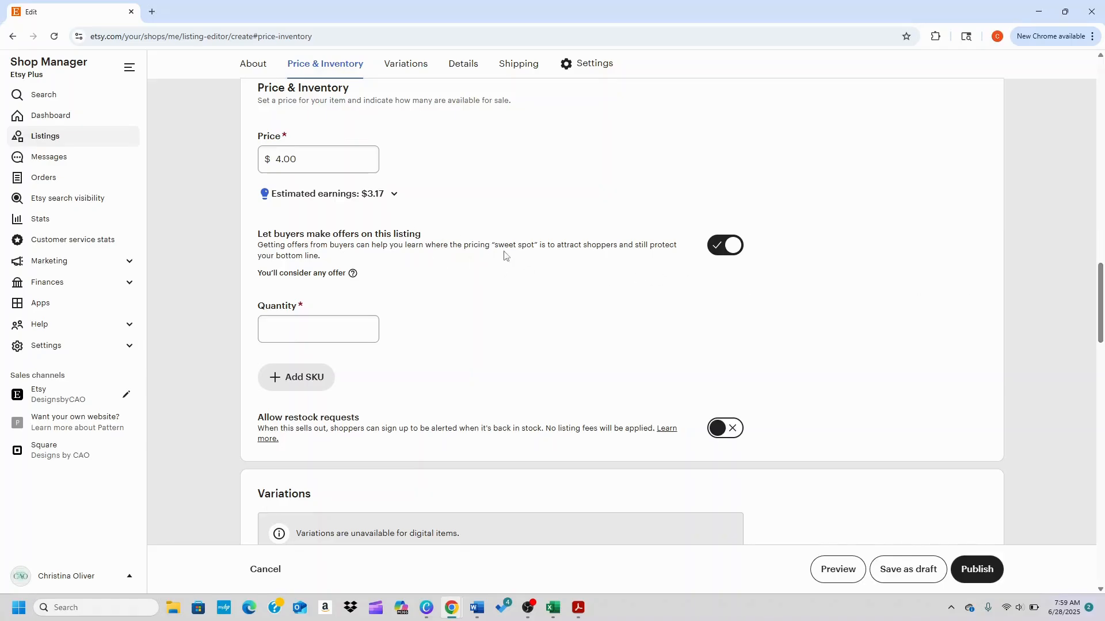
click(723, 252)
click(355, 323)
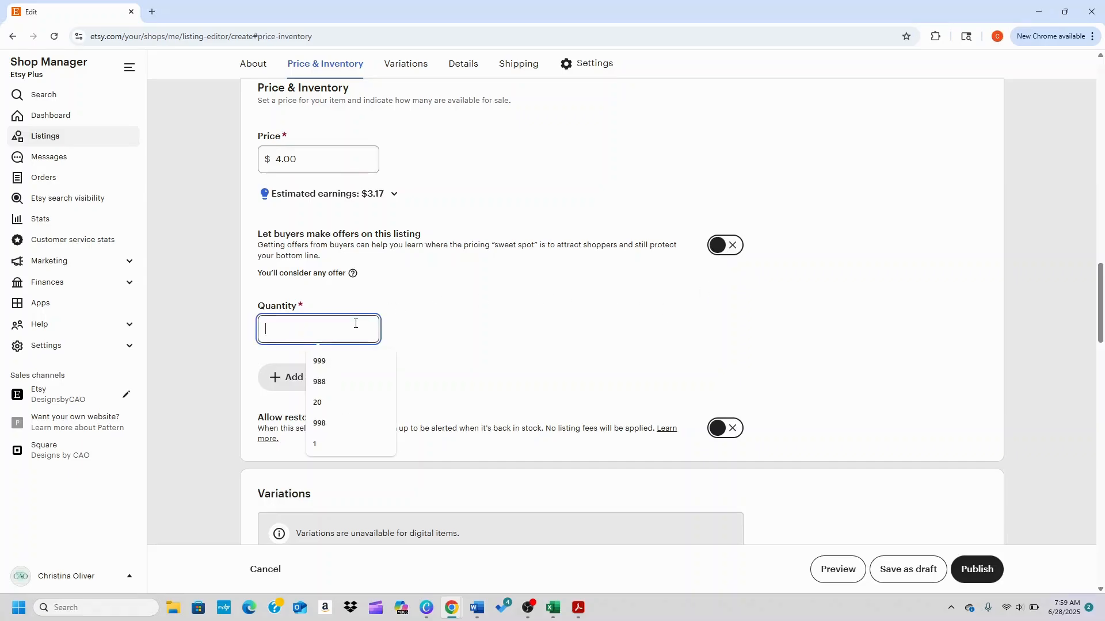
text(999)
click(456, 345)
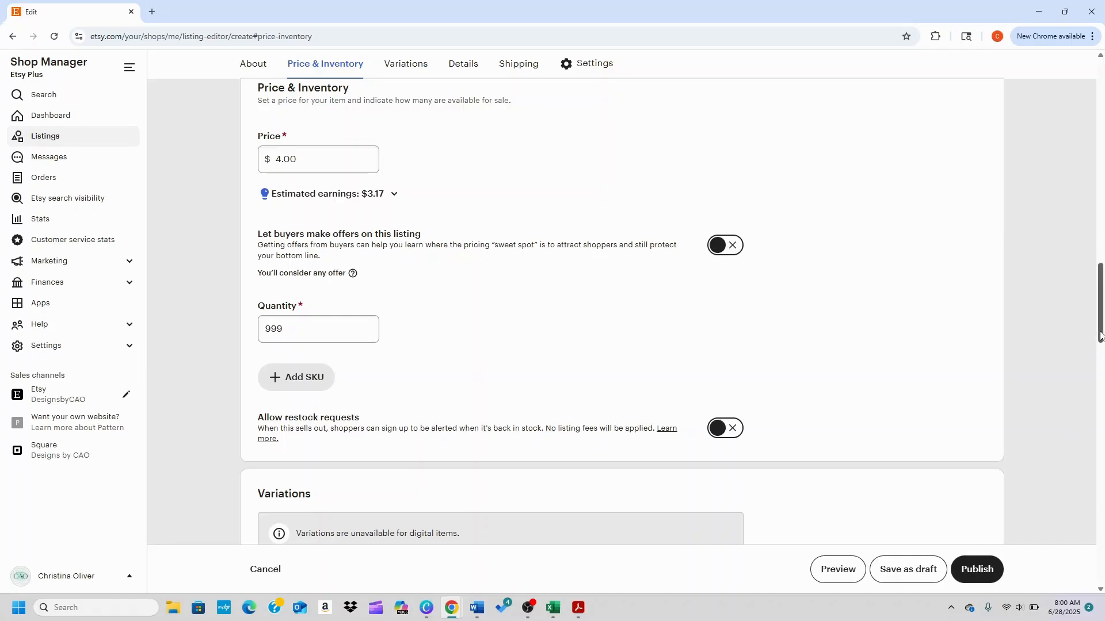
Add the tags "colorful sublimation" and "butterfly" to the listing details.
drag(1100, 336, 1101, 361)
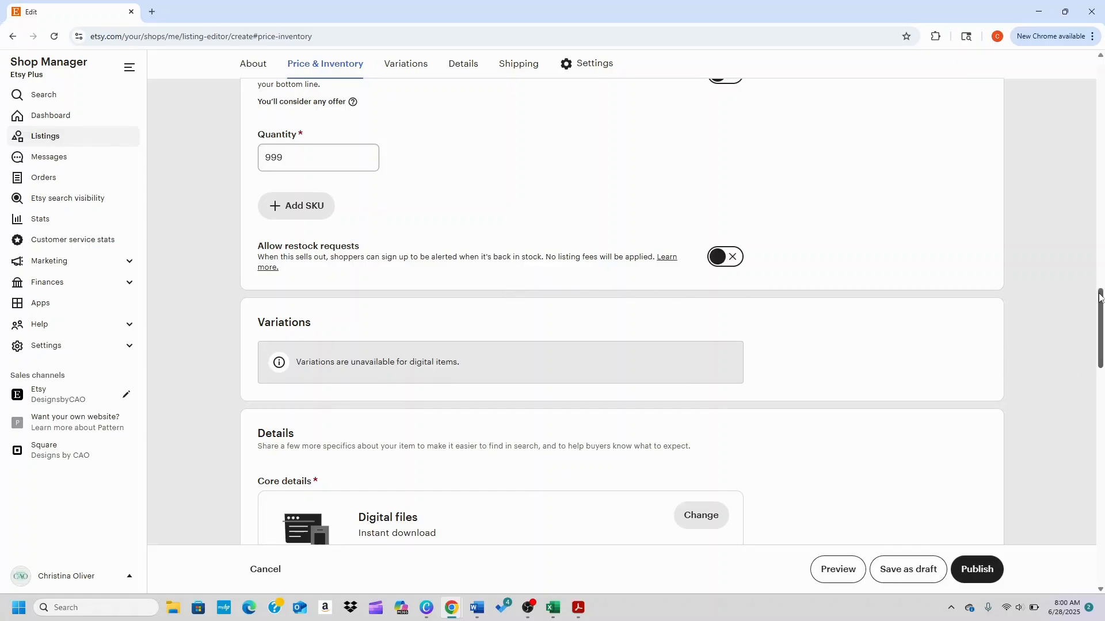
drag(1101, 297, 1100, 346)
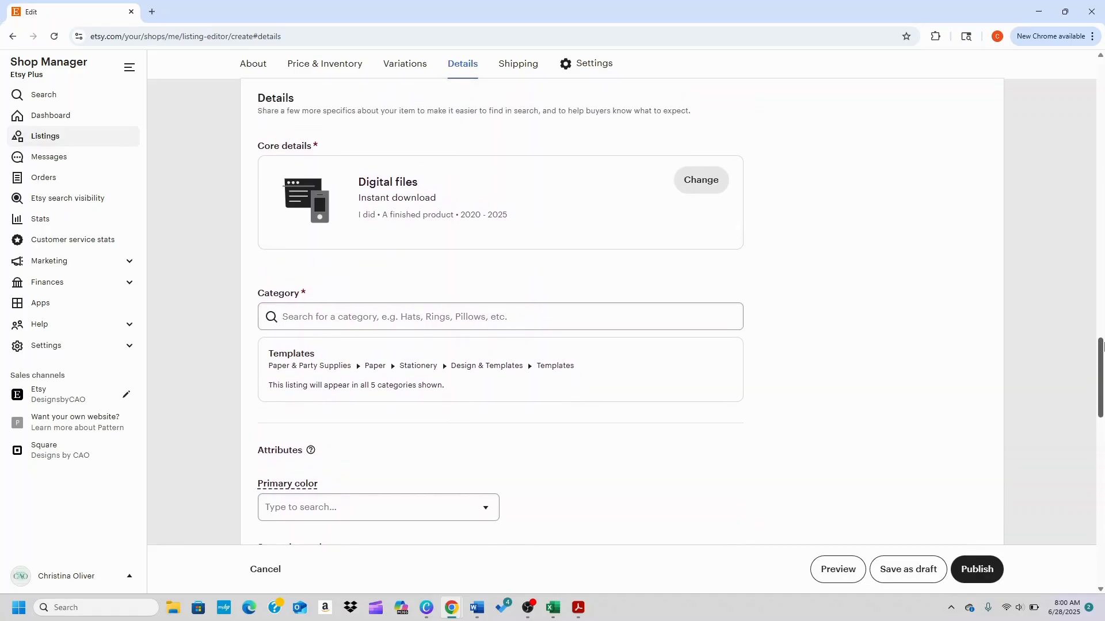
drag(1100, 346, 1100, 362)
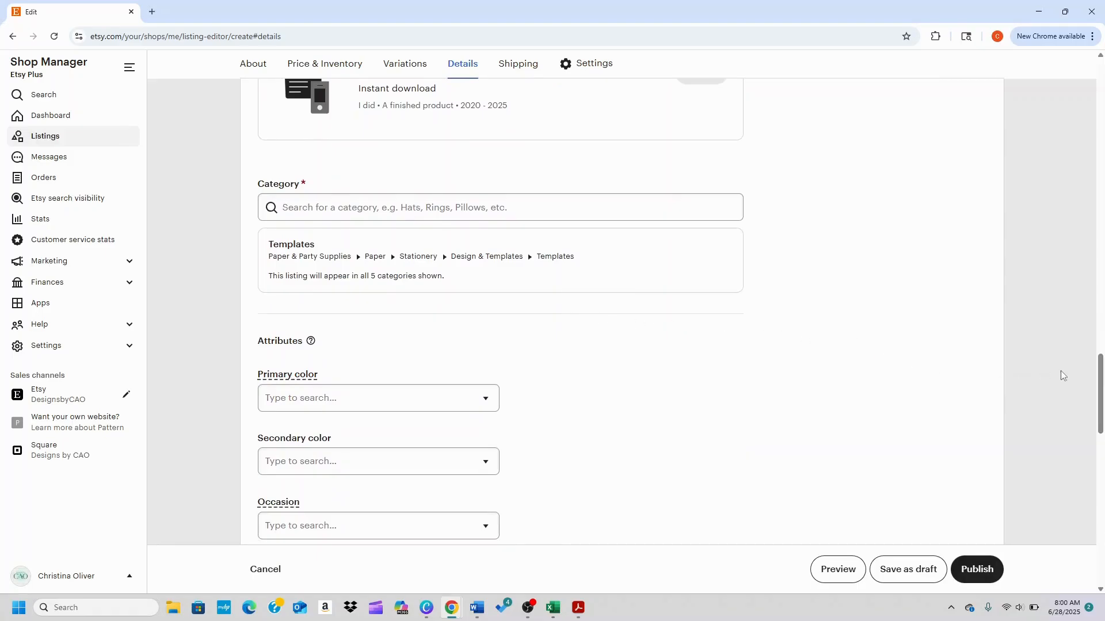
drag(1102, 386, 1103, 451)
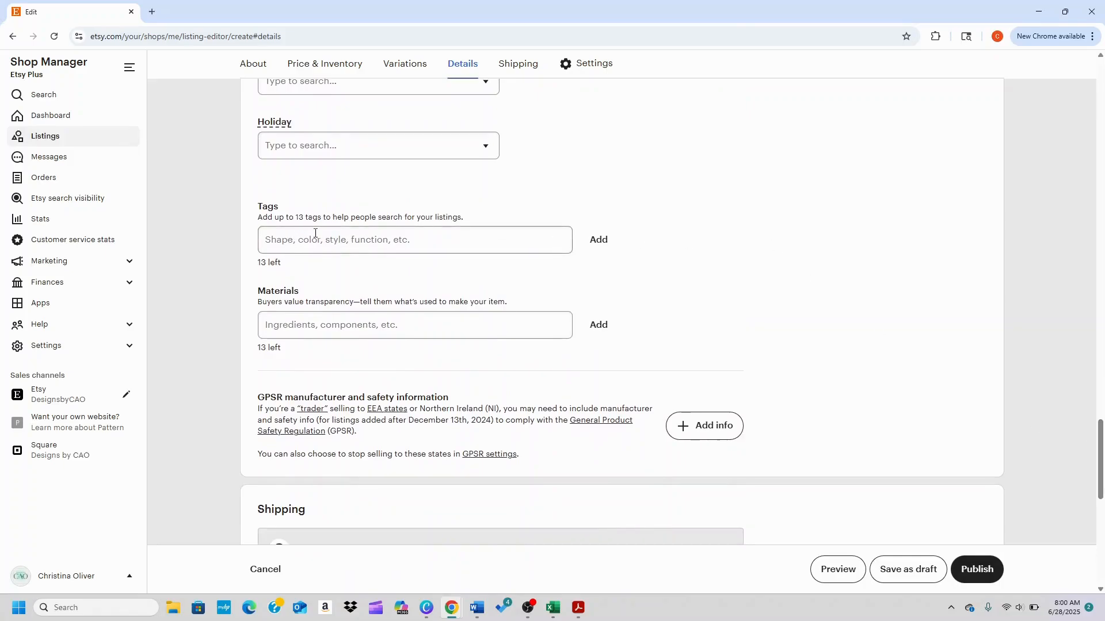
click(333, 244)
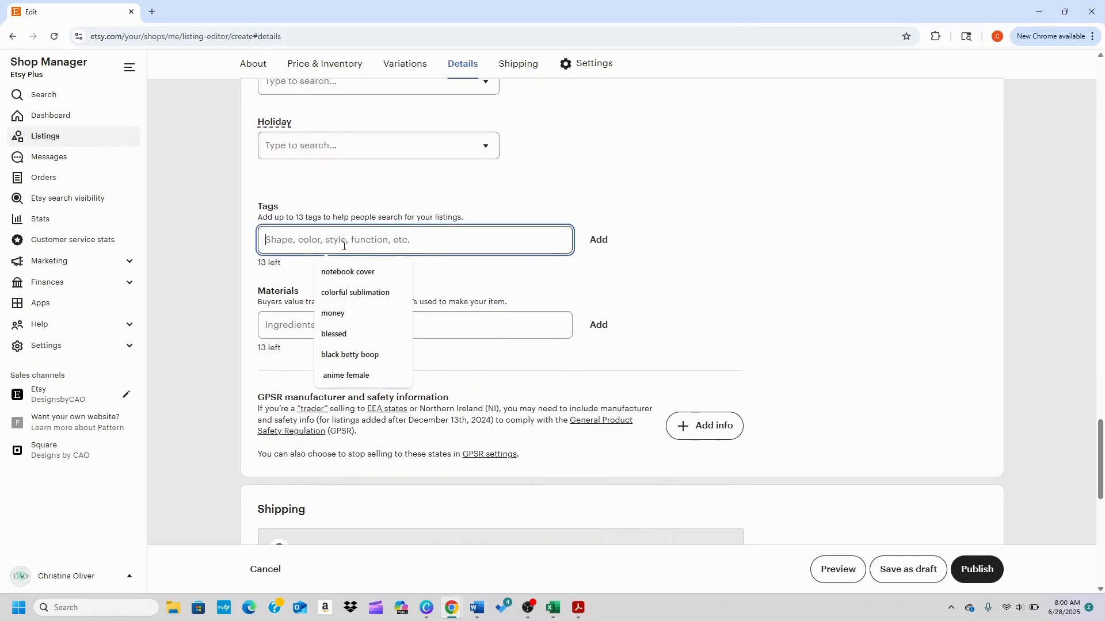
click(345, 293)
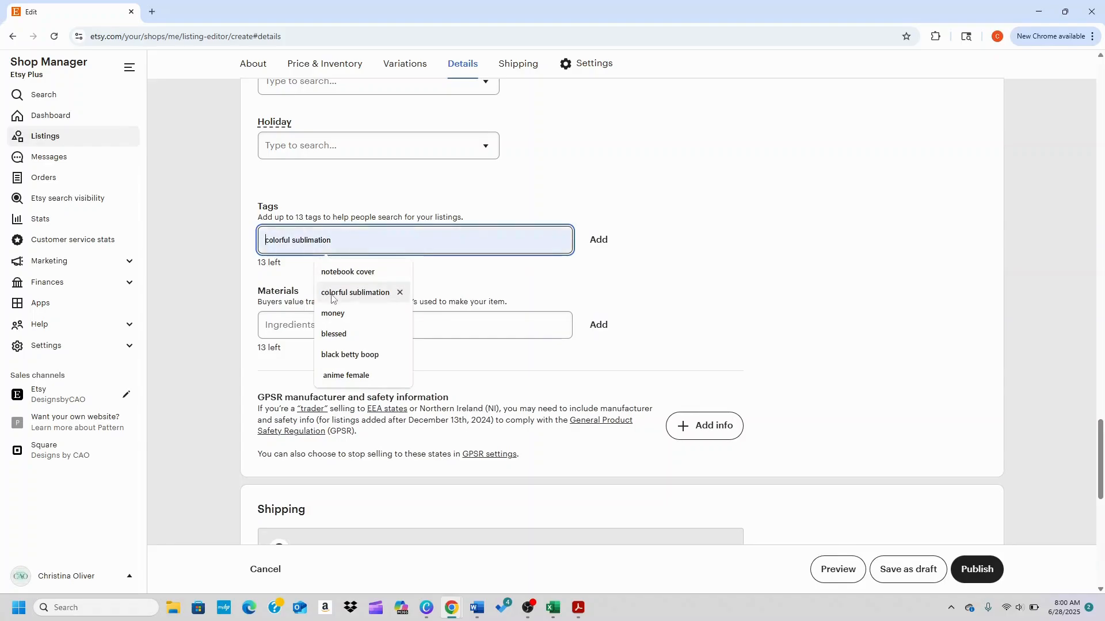
click(600, 239)
click(418, 240)
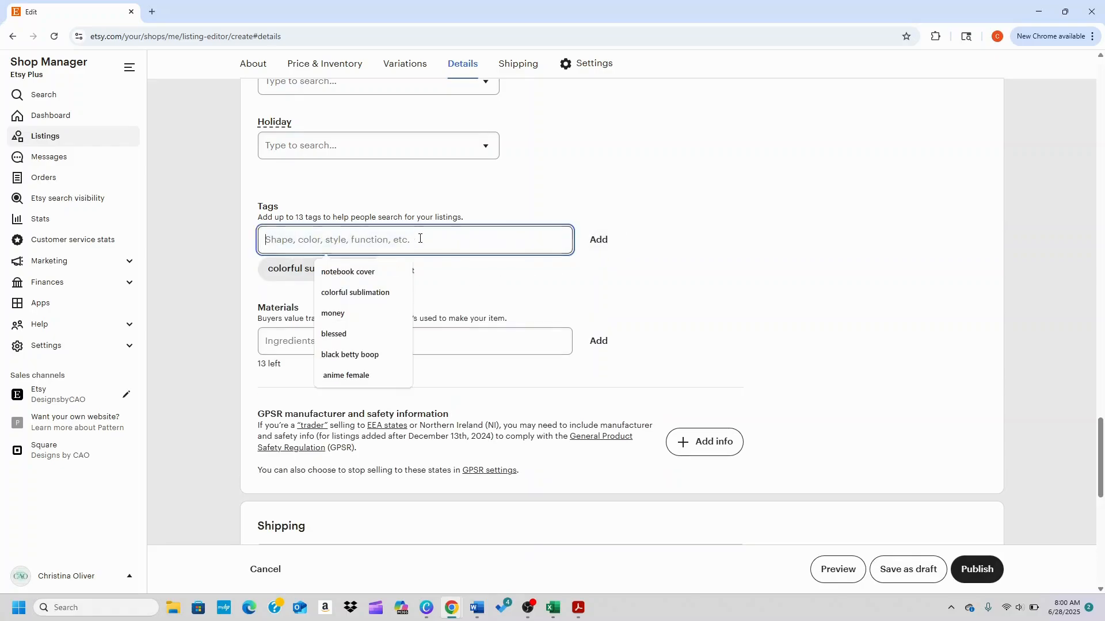
text(butter)
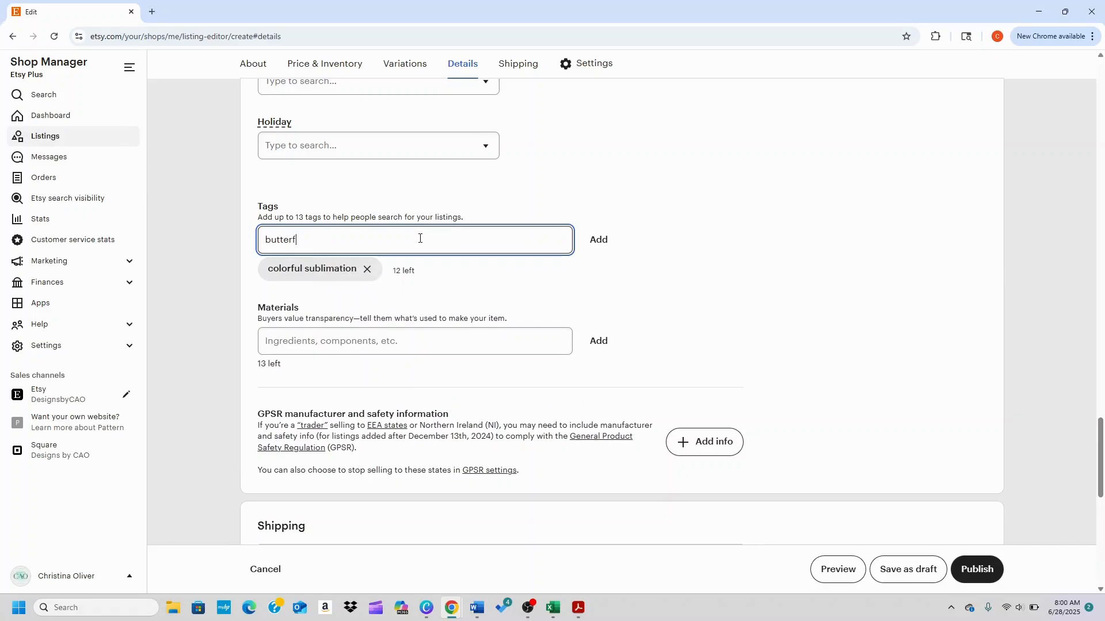
text(fly)
click(598, 241)
Add the tags "blue sublimation" and "orange butterfly" to the listing.
click(510, 243)
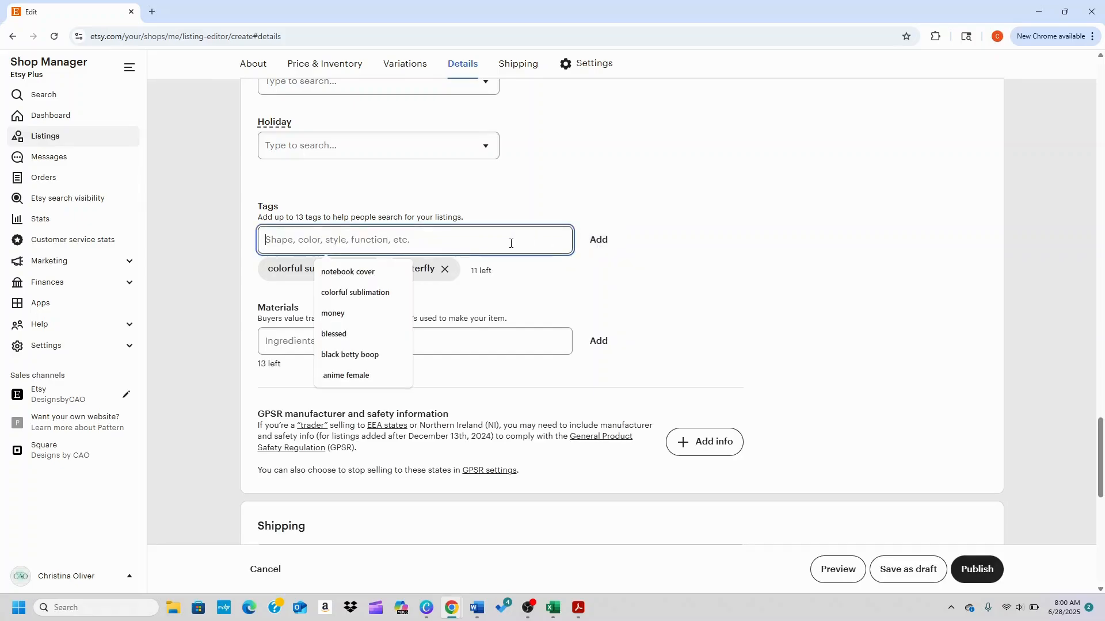
text(bl)
key(BackSpace)
key(BackSpace)
text(blue)
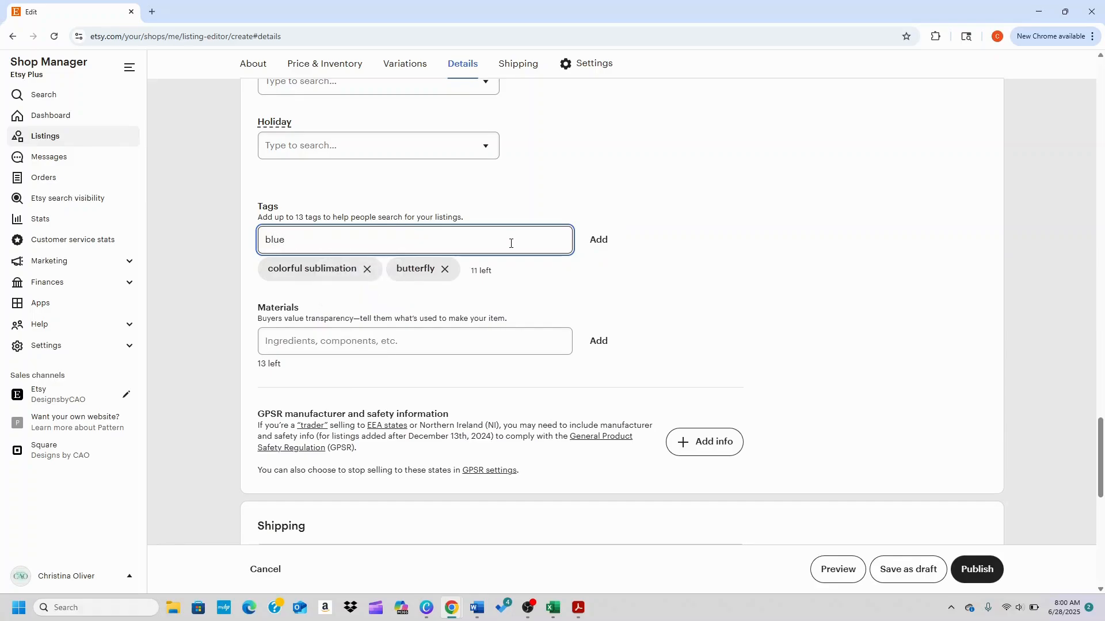
text( sublimation)
click(598, 239)
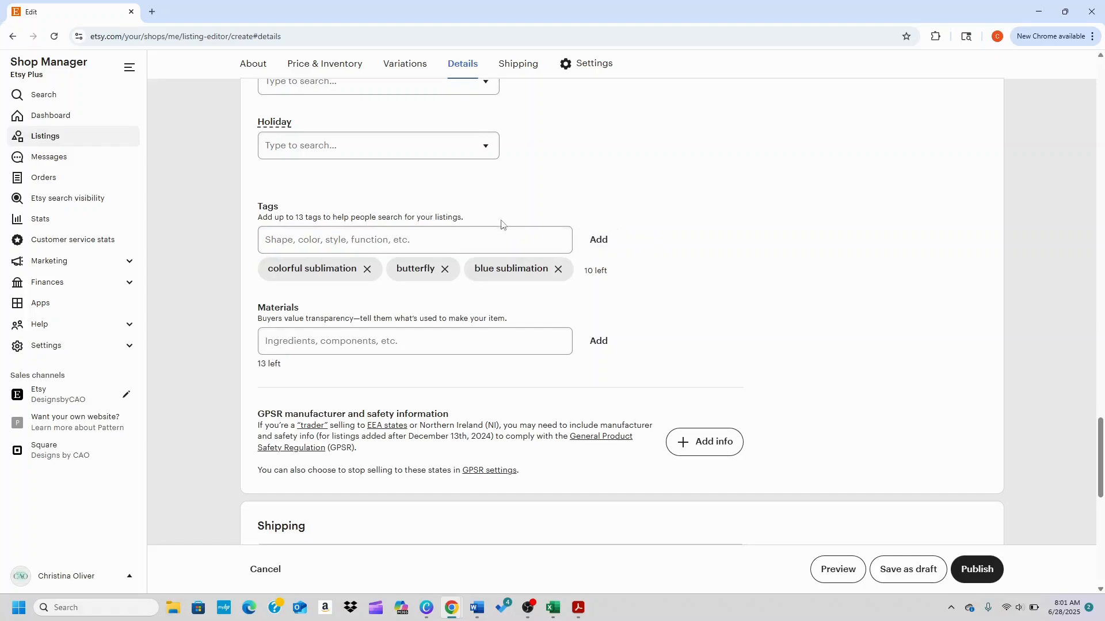
click(505, 234)
text(orange butterfly)
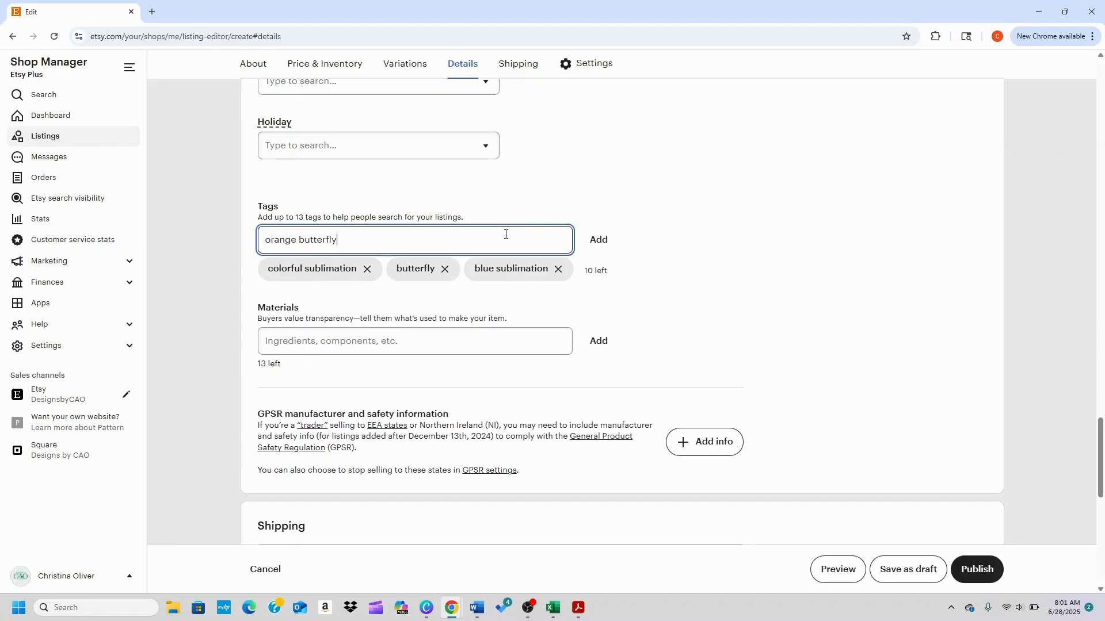
click(597, 240)
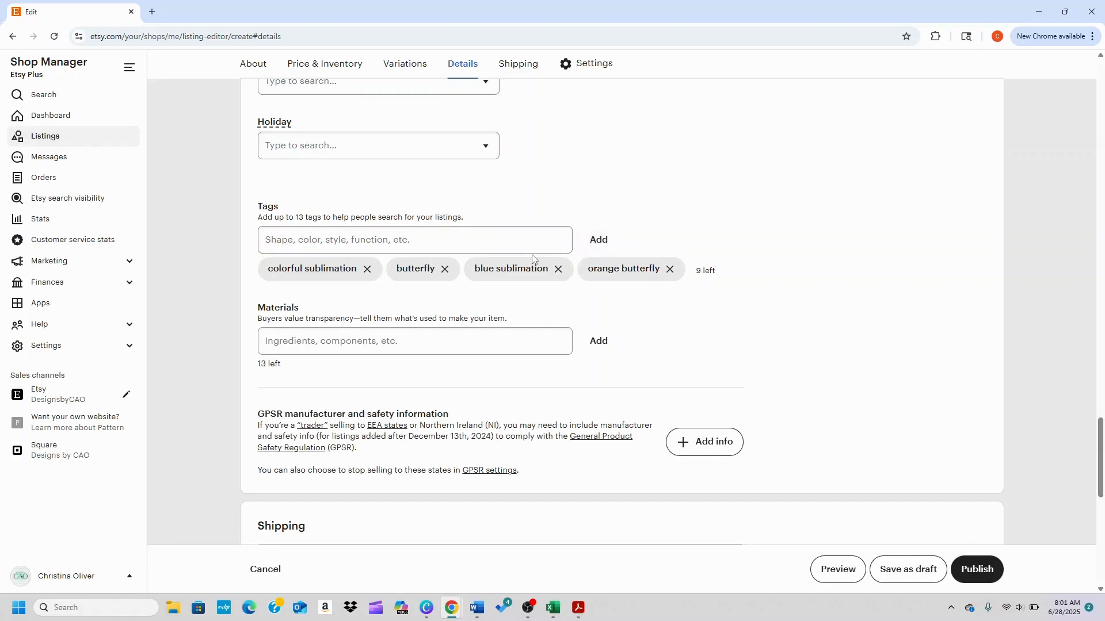
Add the tags "butterflies", "sublimation" and "tumbler wrap" to the listing.
click(535, 251)
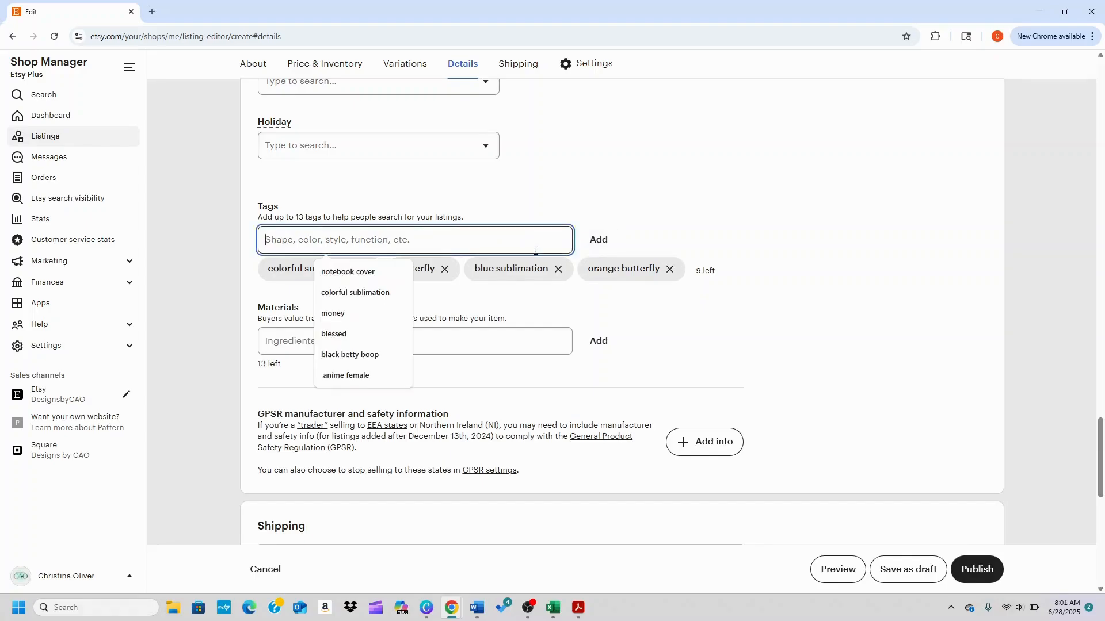
text(butterflies)
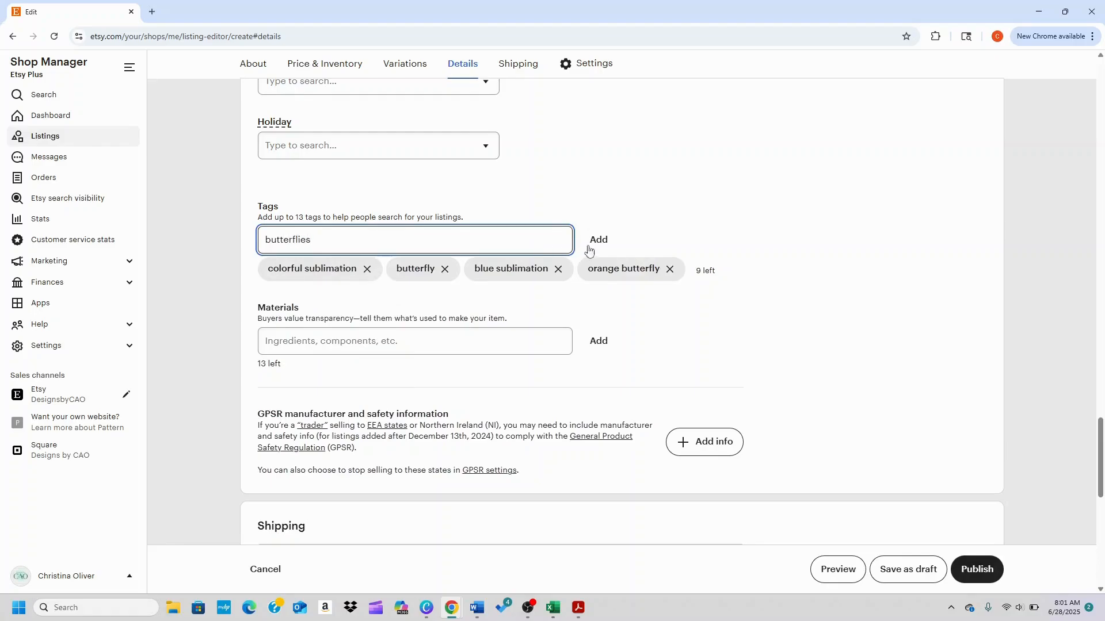
click(598, 240)
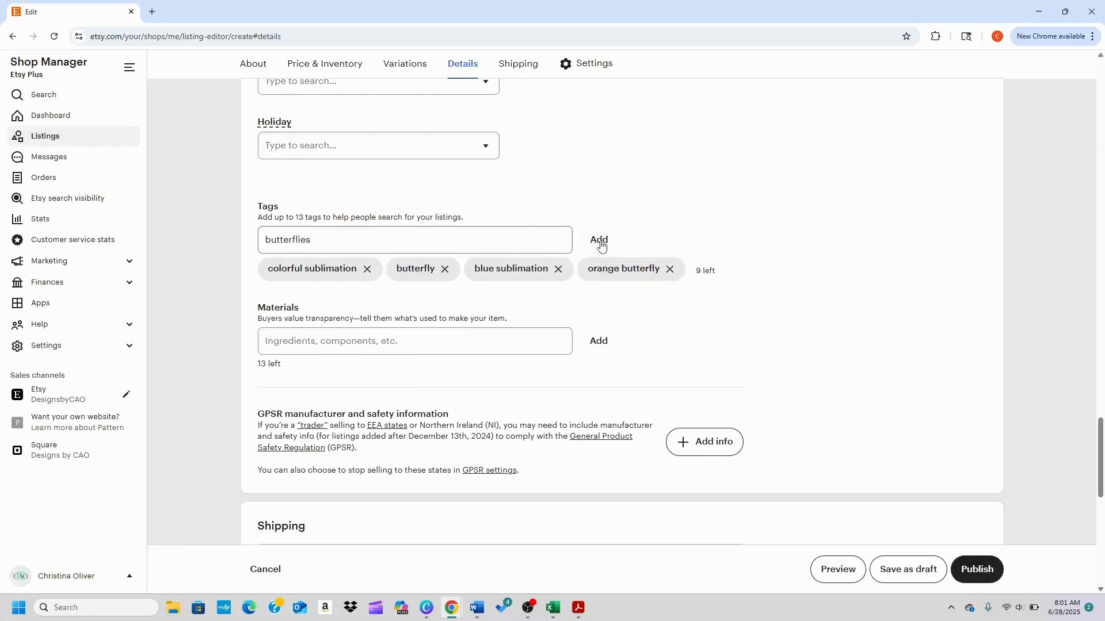
click(537, 241)
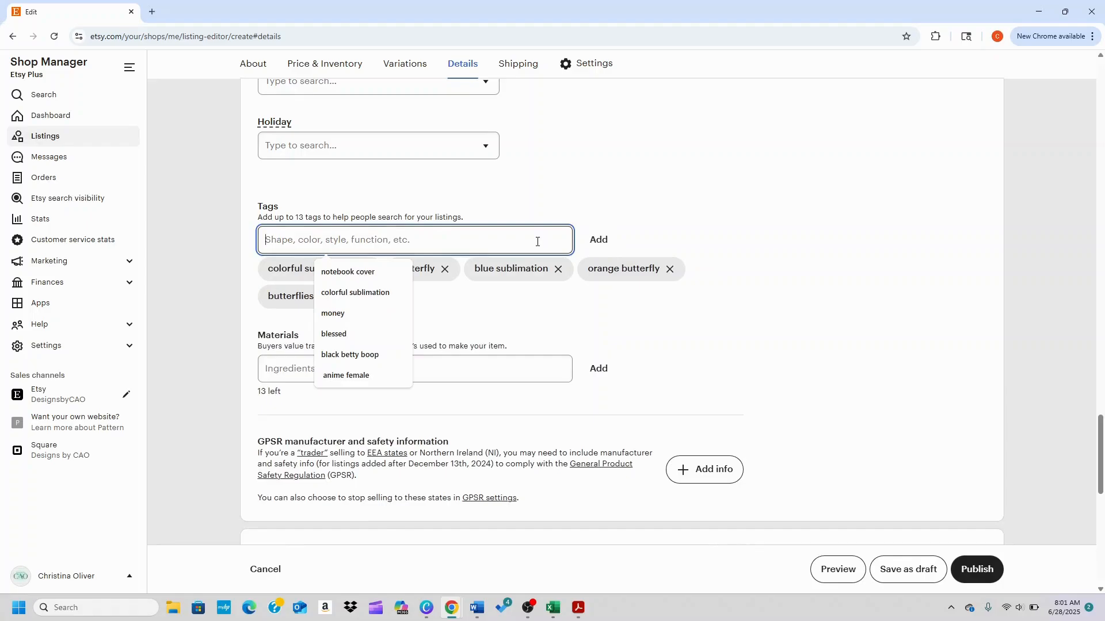
text(sublimati)
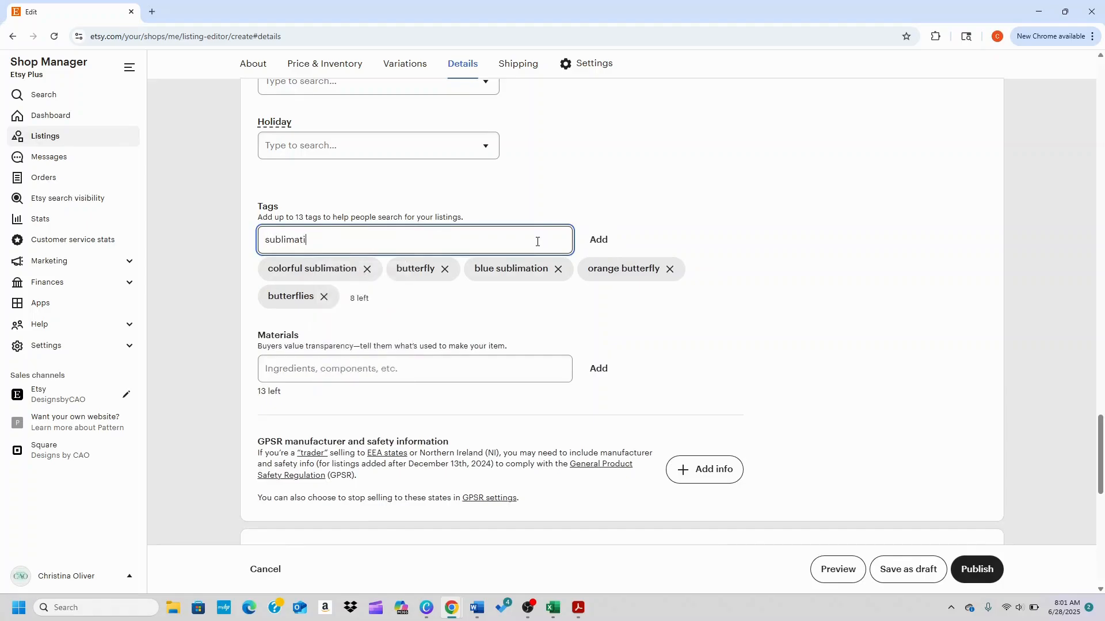
click(596, 240)
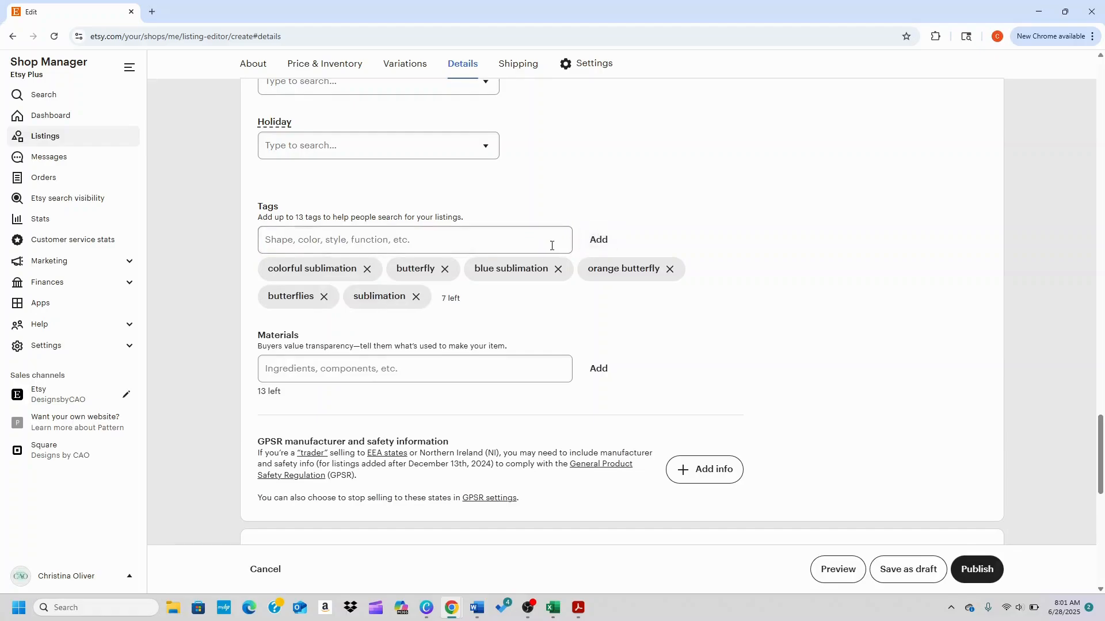
click(551, 246)
text(tumbler wrap)
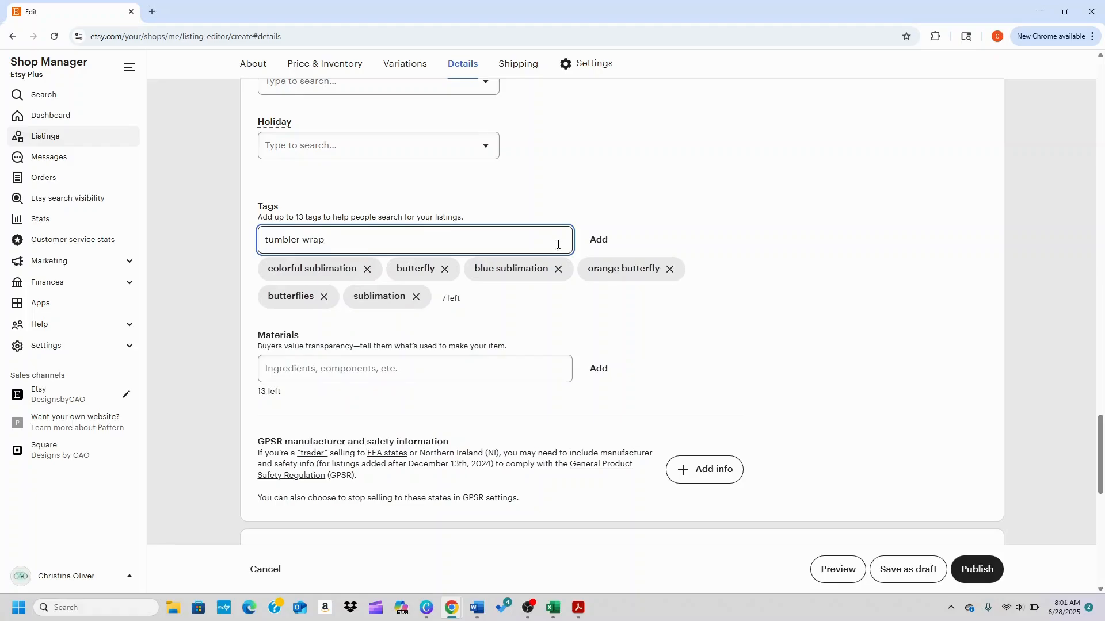
click(619, 242)
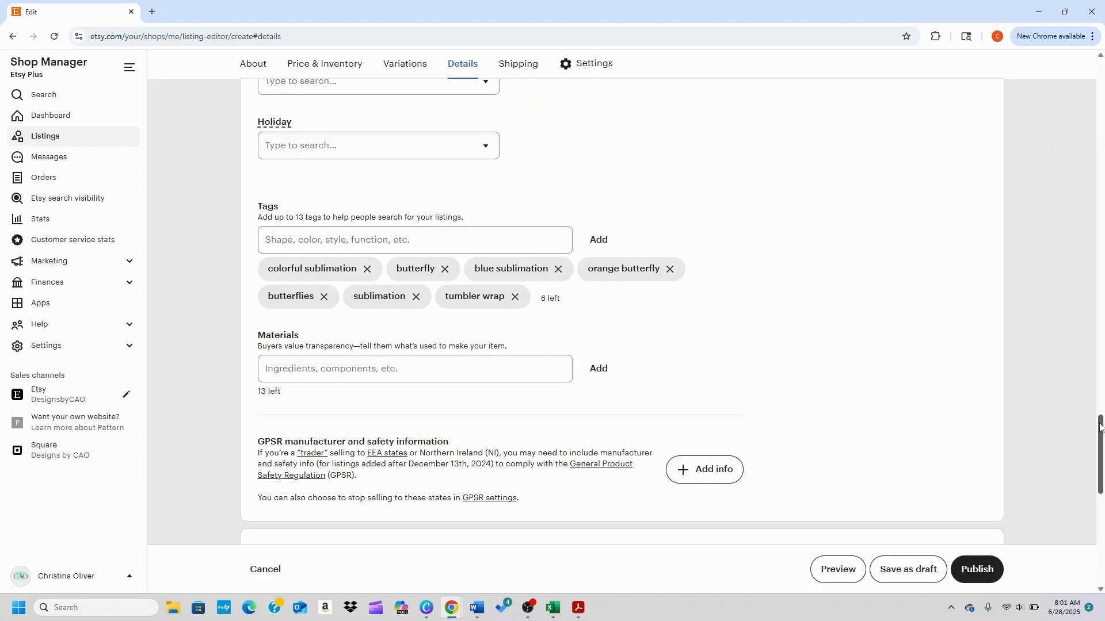
Assign the listing to the Digital File shop section and turn on Etsy Ads for it.
drag(1099, 427, 1101, 513)
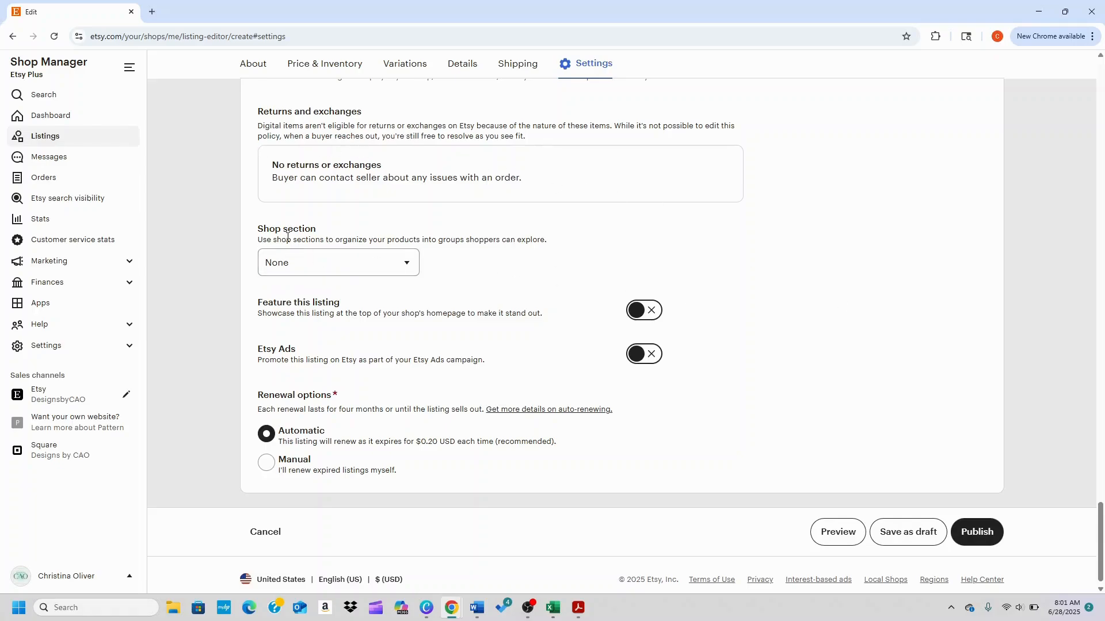
click(406, 270)
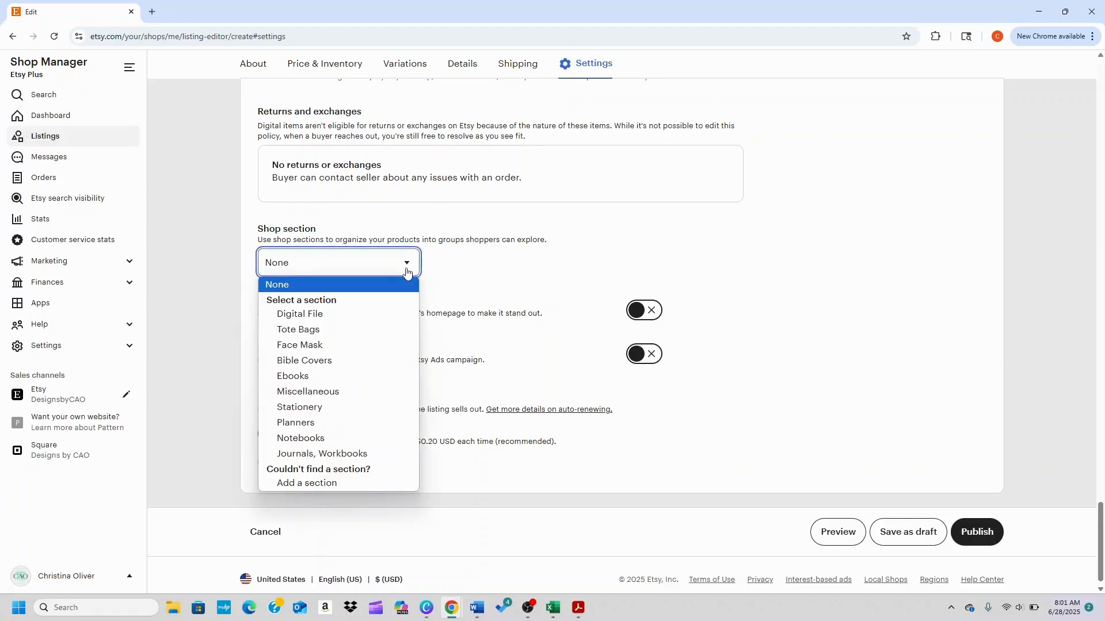
click(390, 315)
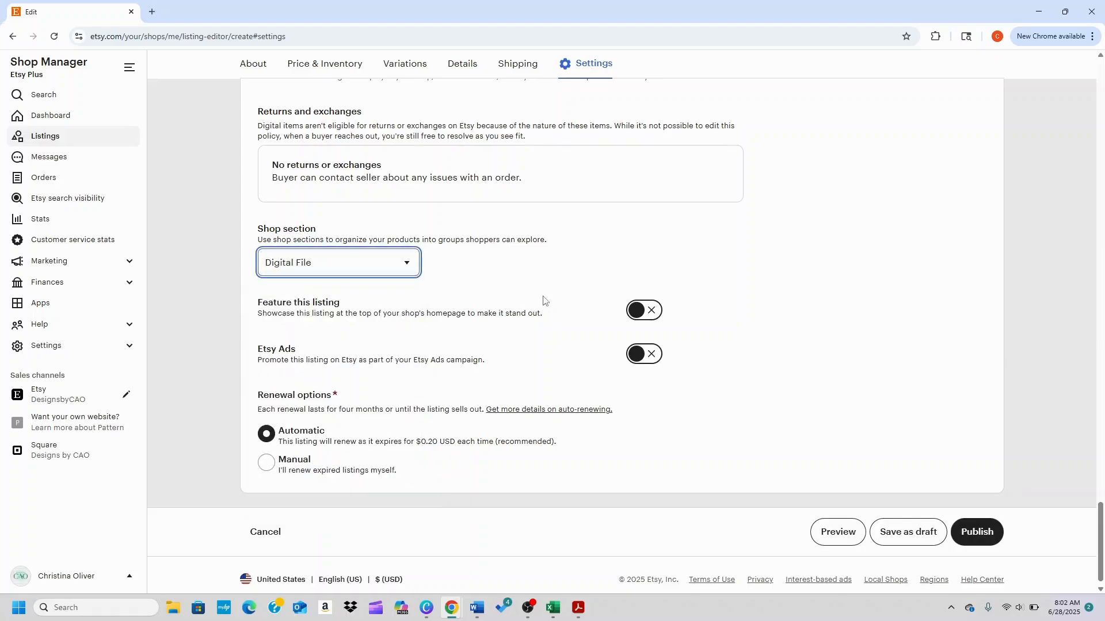
click(721, 320)
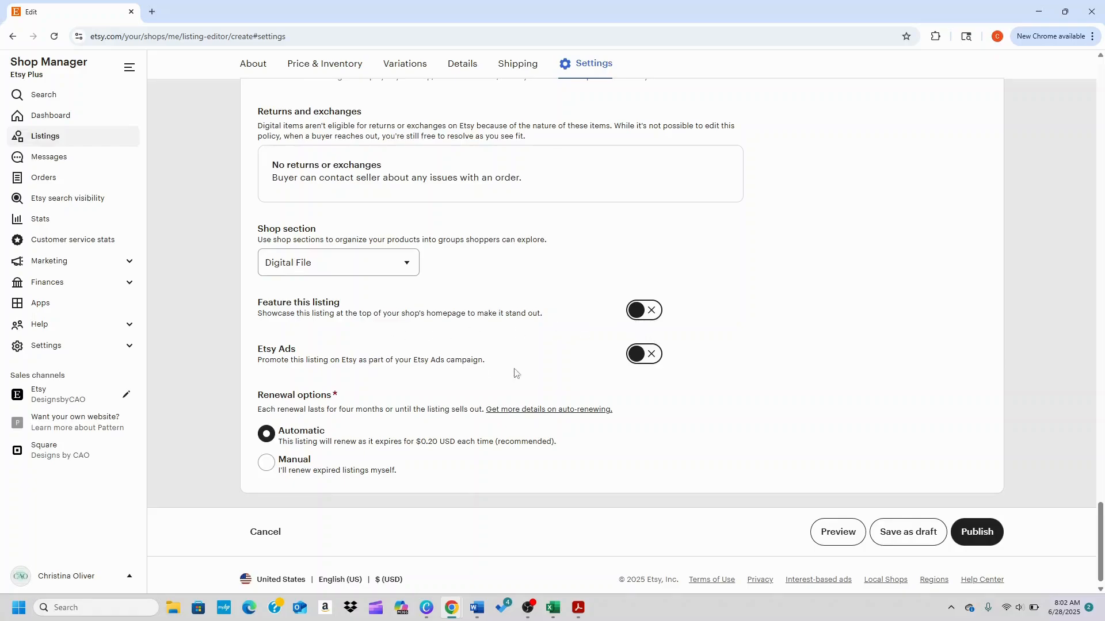
click(641, 365)
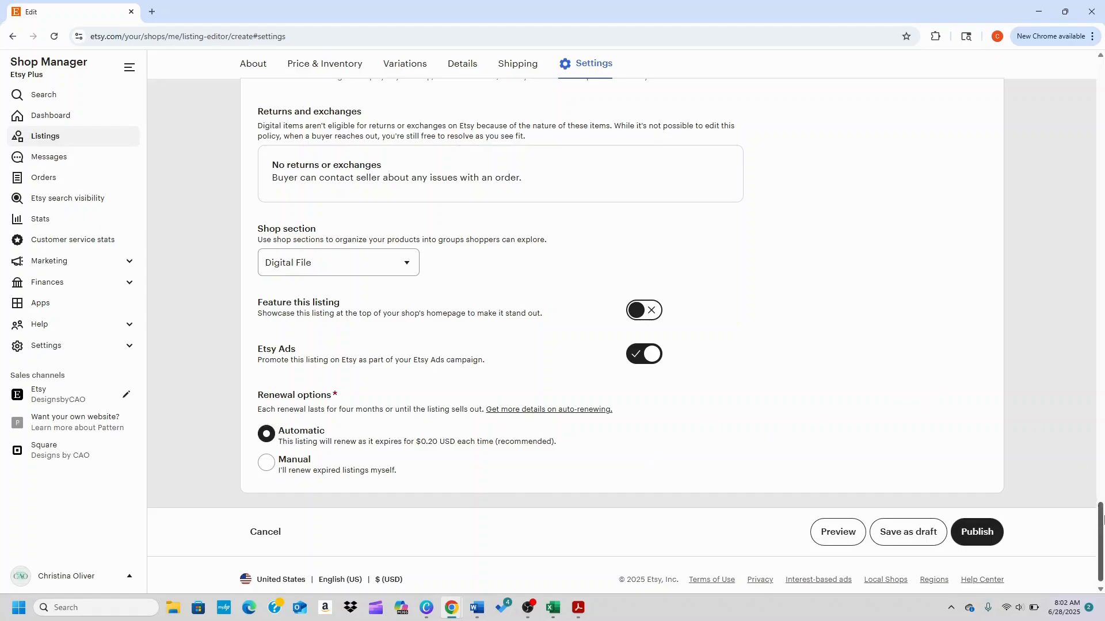
Preview the listing, browse through all its photos and read the full description, and close the preview.
click(851, 544)
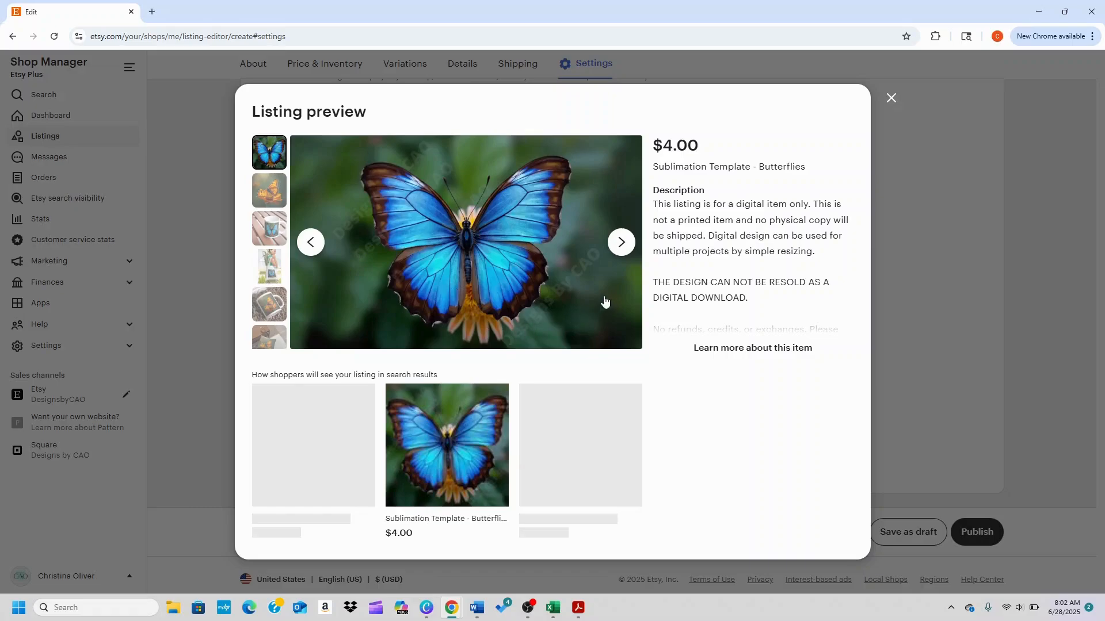
click(621, 247)
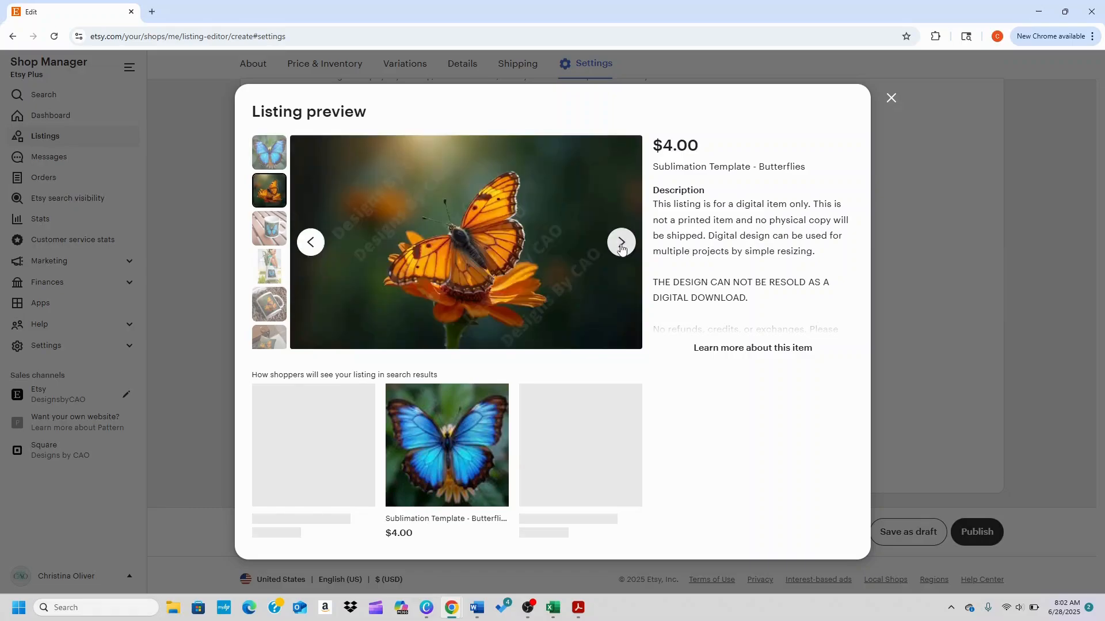
click(621, 247)
click(621, 248)
click(621, 247)
click(621, 248)
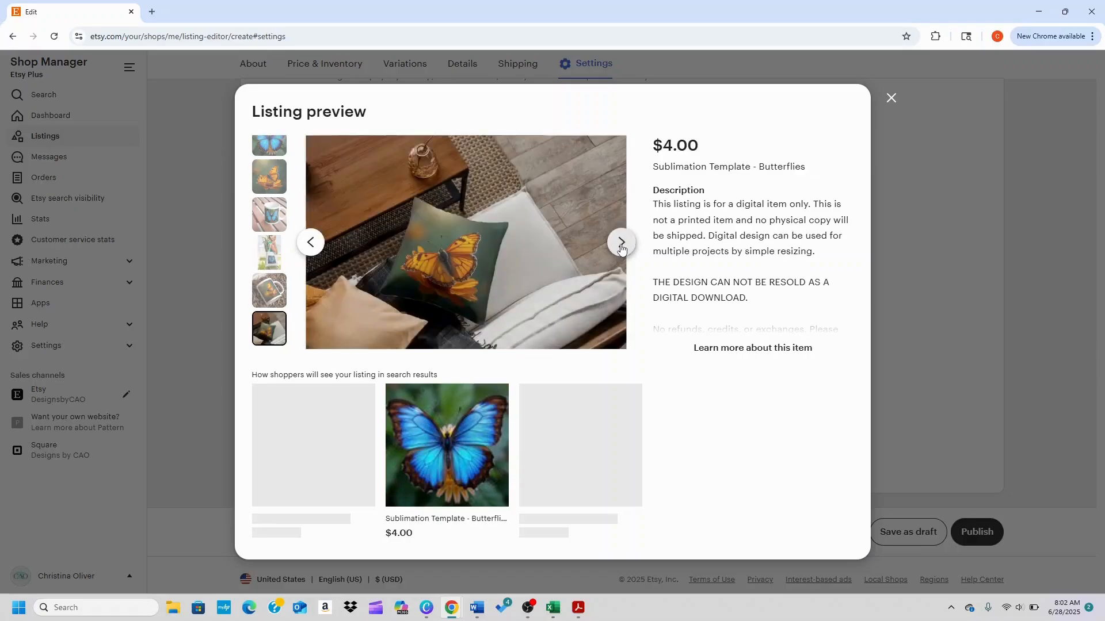
click(621, 247)
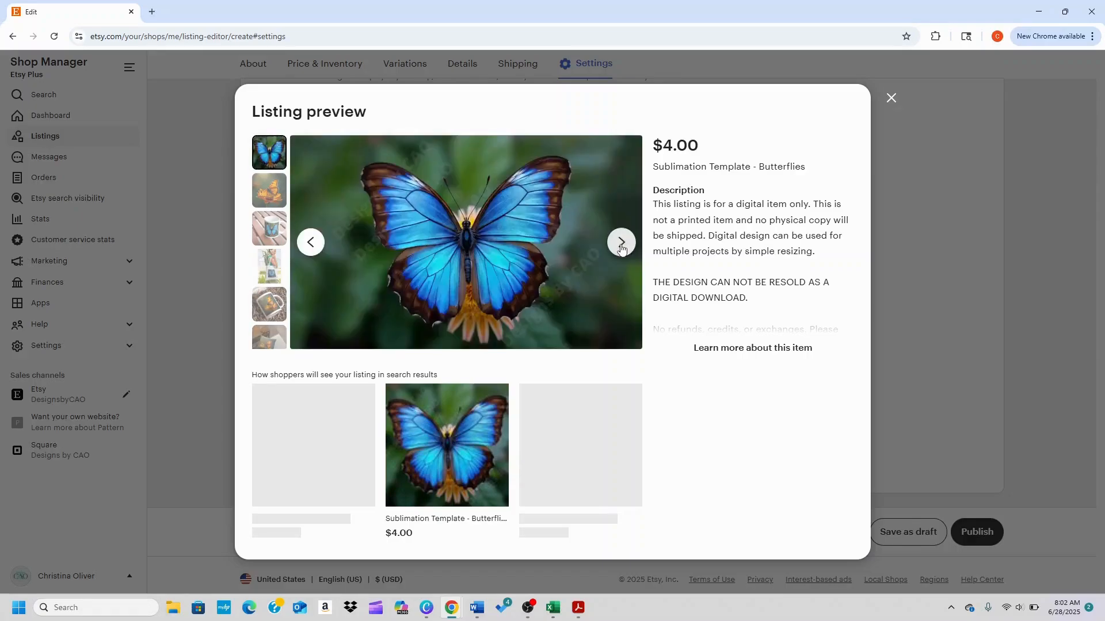
click(621, 248)
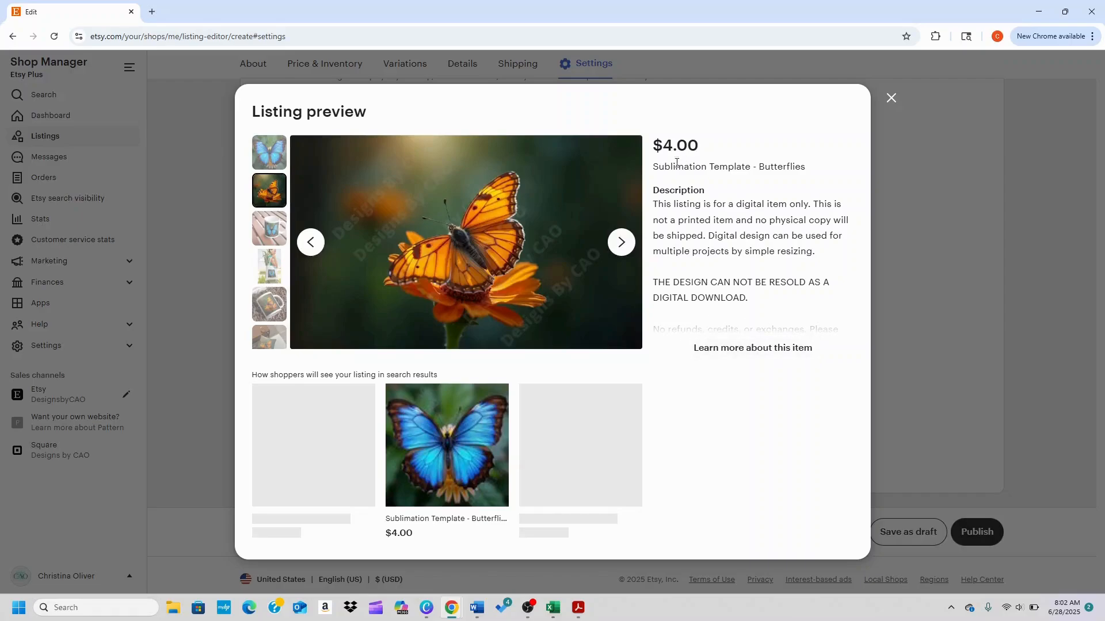
click(779, 345)
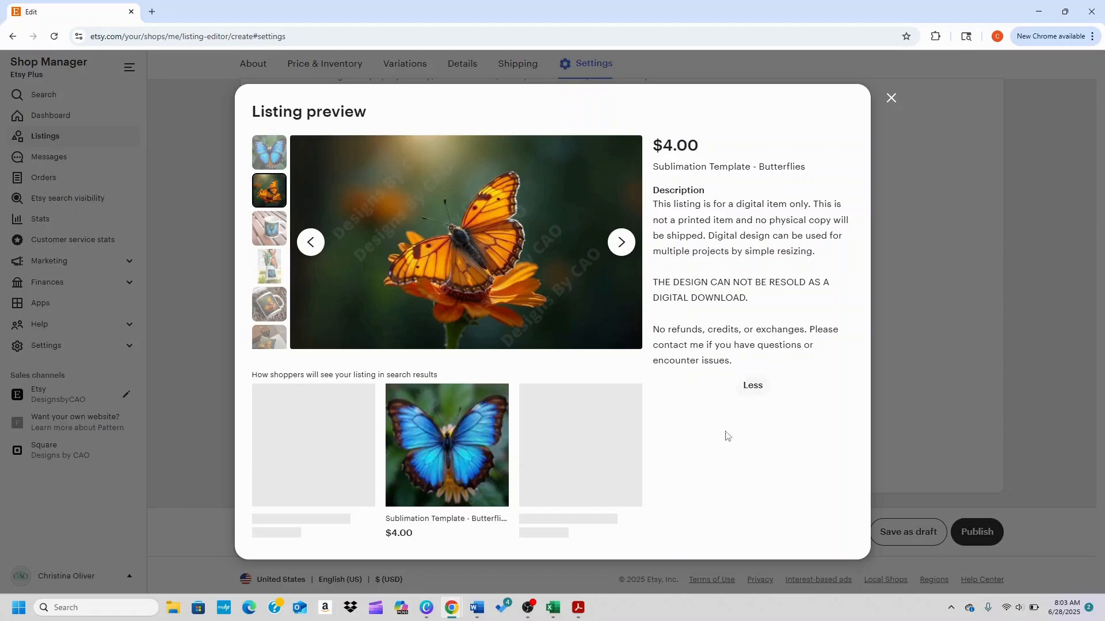
click(890, 101)
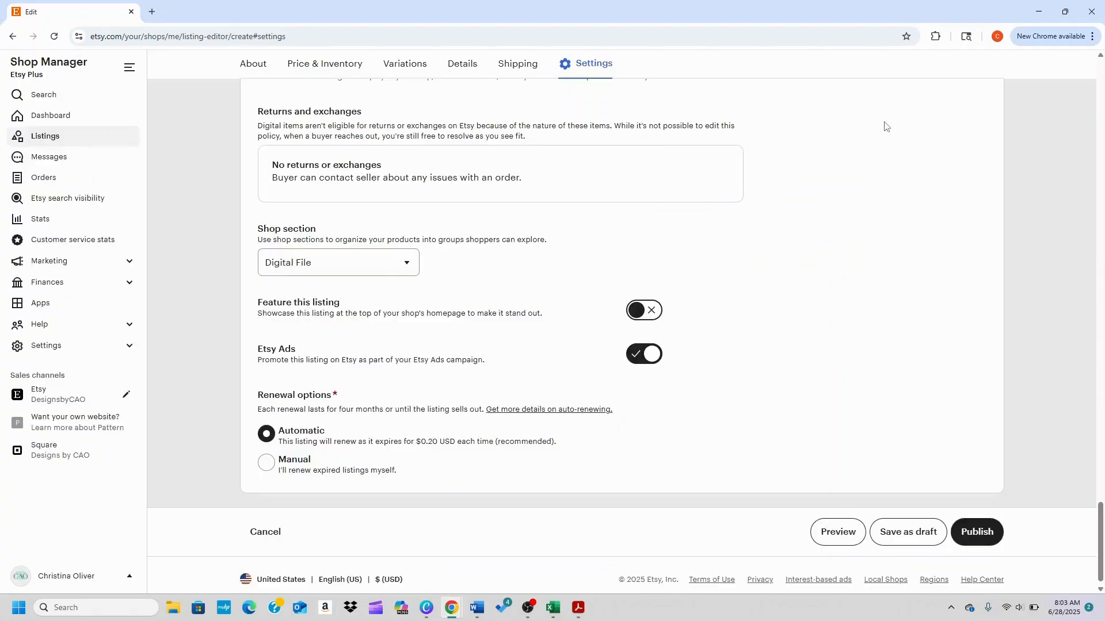
Publish the new listing, accepting the listing fee, and refresh the shop's listings page.
click(989, 534)
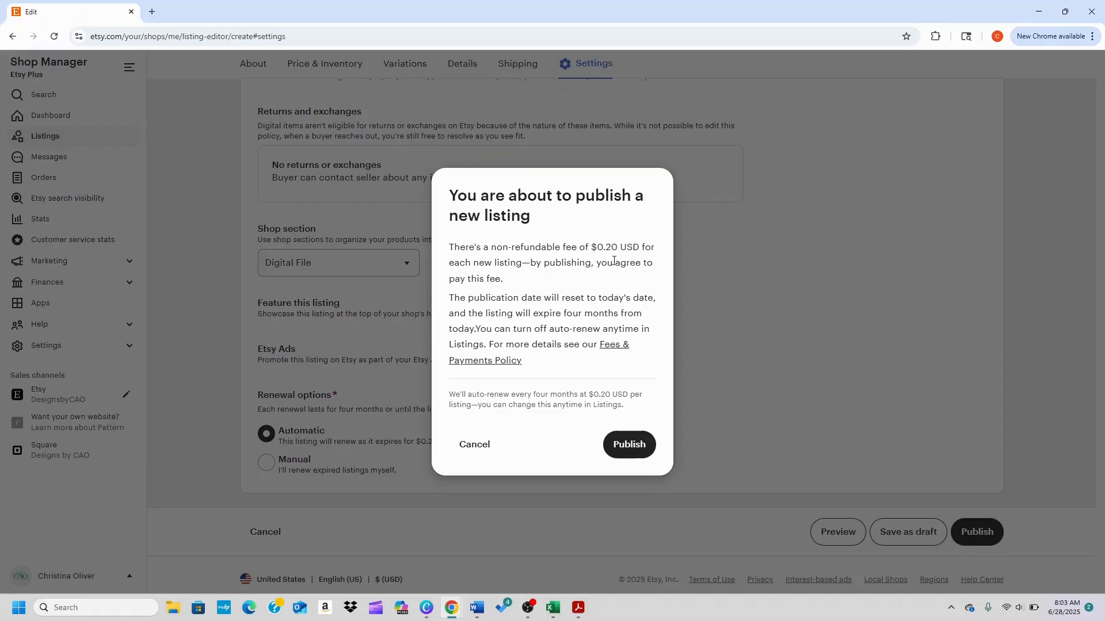
click(628, 445)
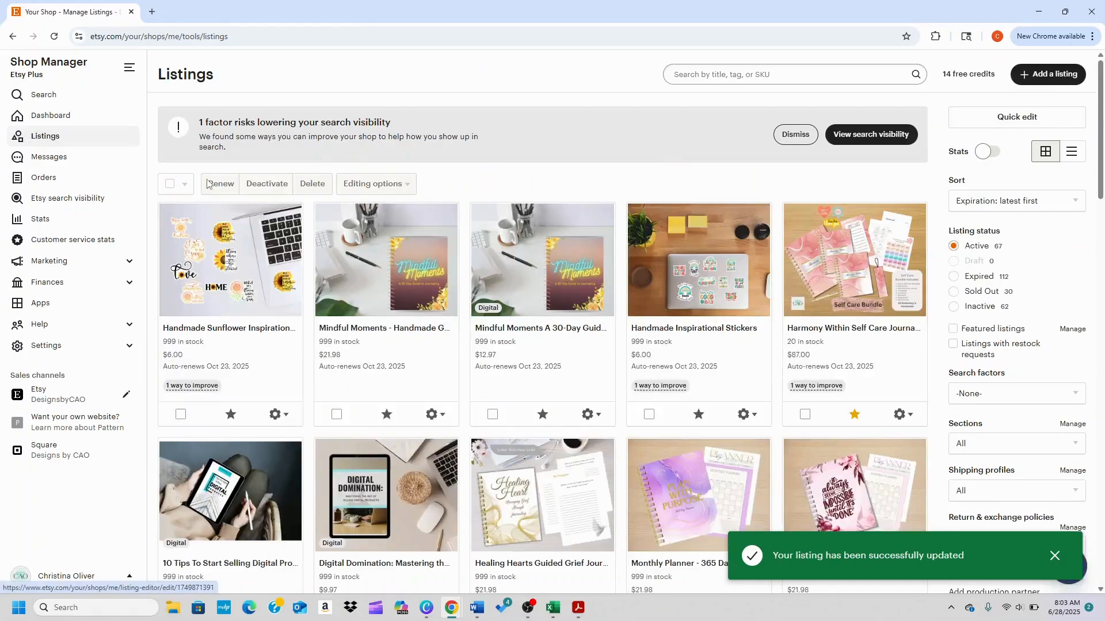
click(54, 40)
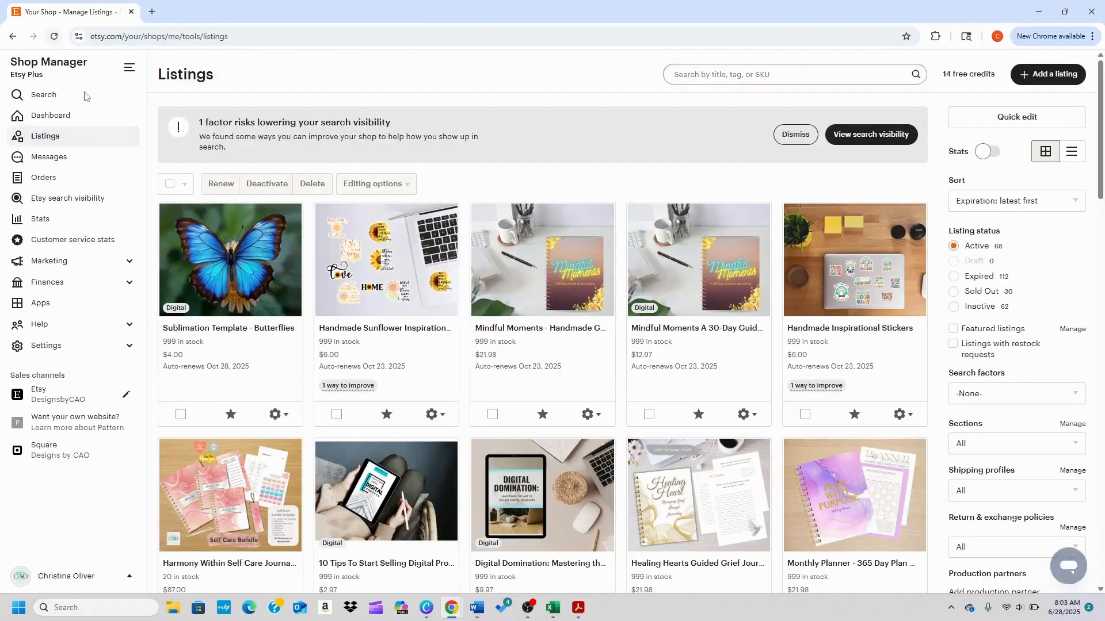